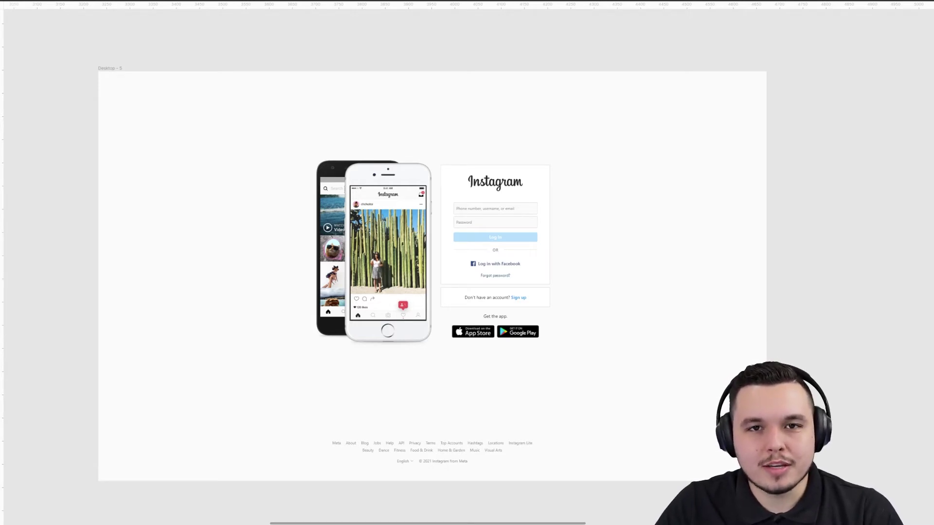
Step: Alt-drag a copy of the Desktop - 5 login artboard beside the original and zoom into it
{"action": "scroll", "coordinate": [490, 261], "scroll_direction": "up", "scroll_amount": 1}
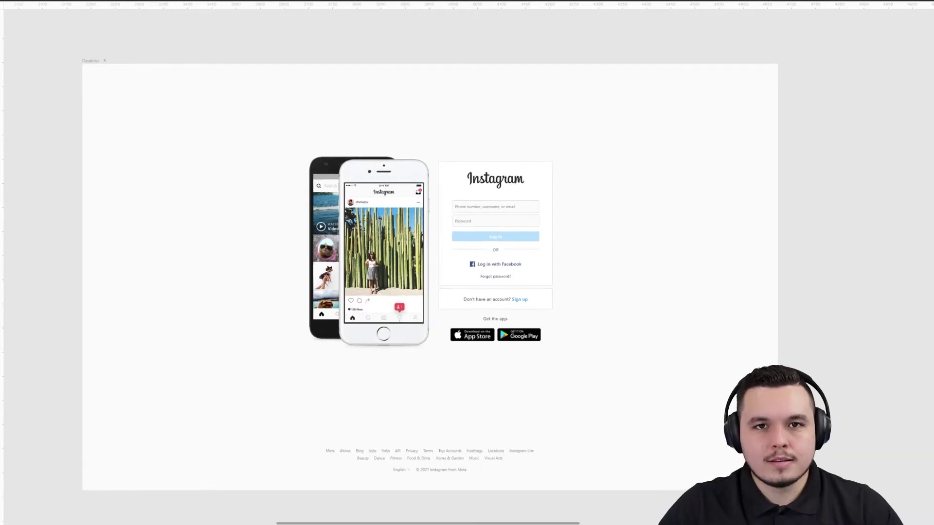
{"action": "scroll", "coordinate": [742, 213], "scroll_direction": "down", "scroll_amount": 1}
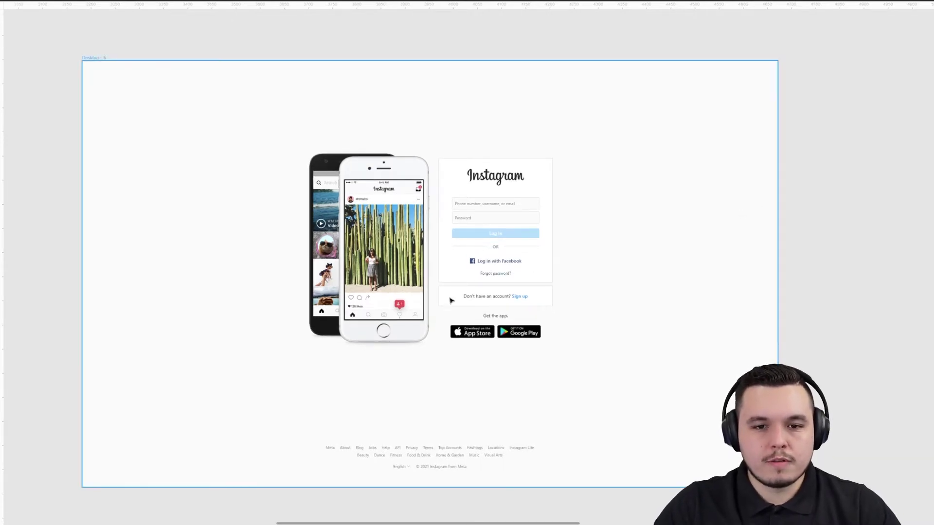
{"action": "scroll", "coordinate": [451, 295], "scroll_direction": "up", "scroll_amount": 1}
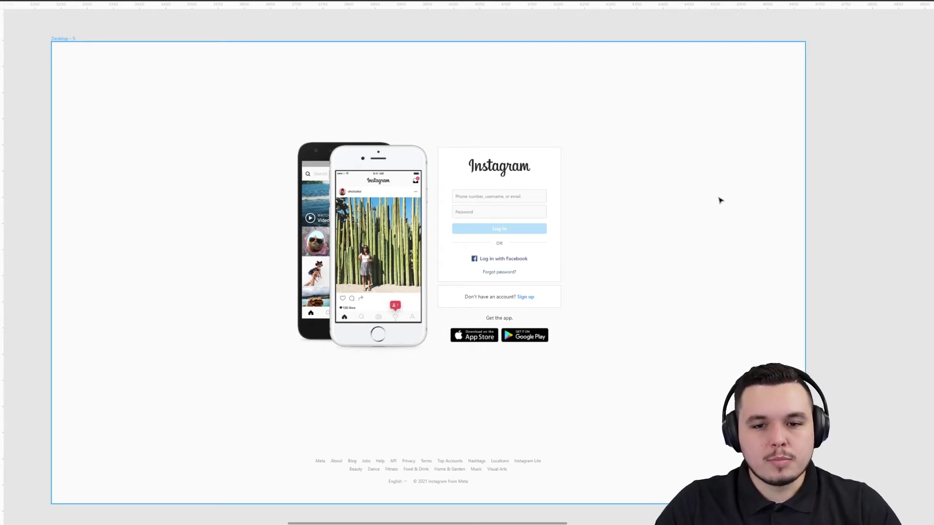
{"action": "scroll", "coordinate": [513, 257], "scroll_direction": "up", "scroll_amount": 1}
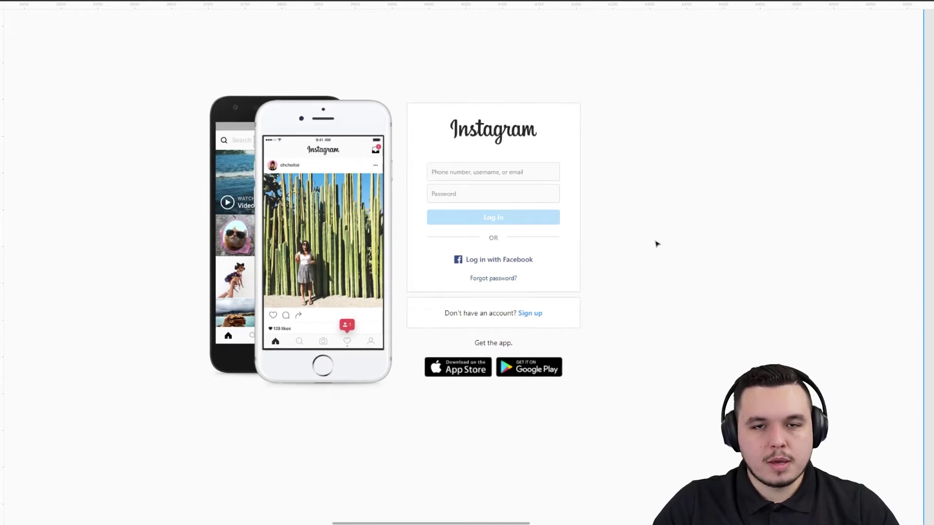
{"action": "key", "text": "ctrl+0"}
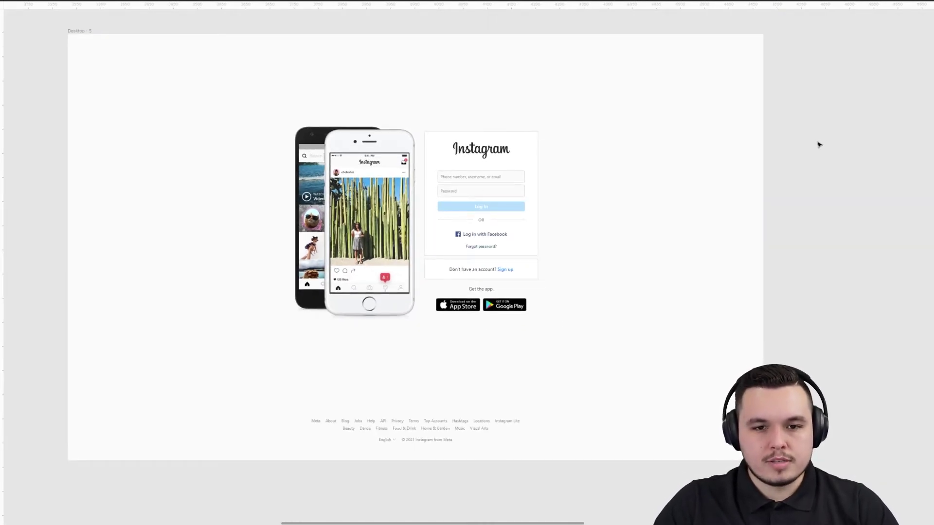
{"action": "scroll", "coordinate": [471, 216], "scroll_direction": "down", "scroll_amount": 3}
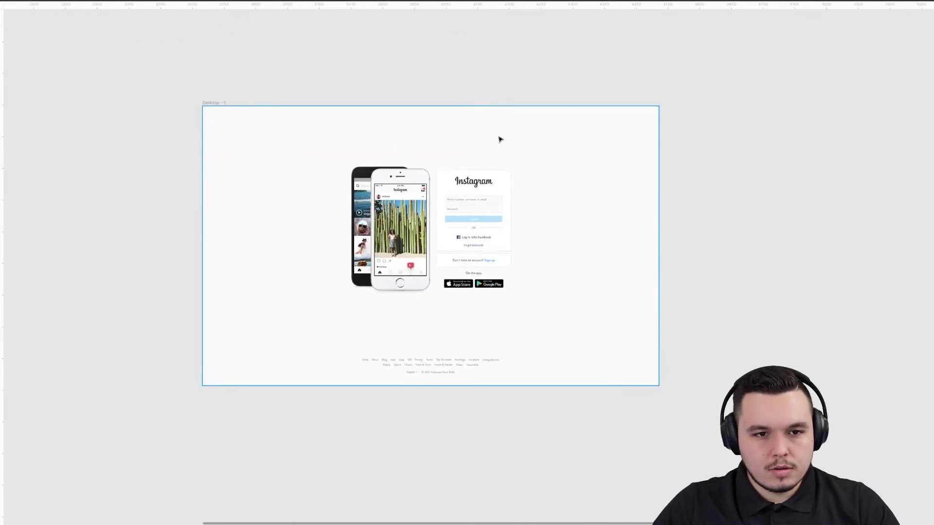
{"action": "left_click_drag", "start_coordinate": [215, 102], "coordinate": [739, 109], "text": "alt"}
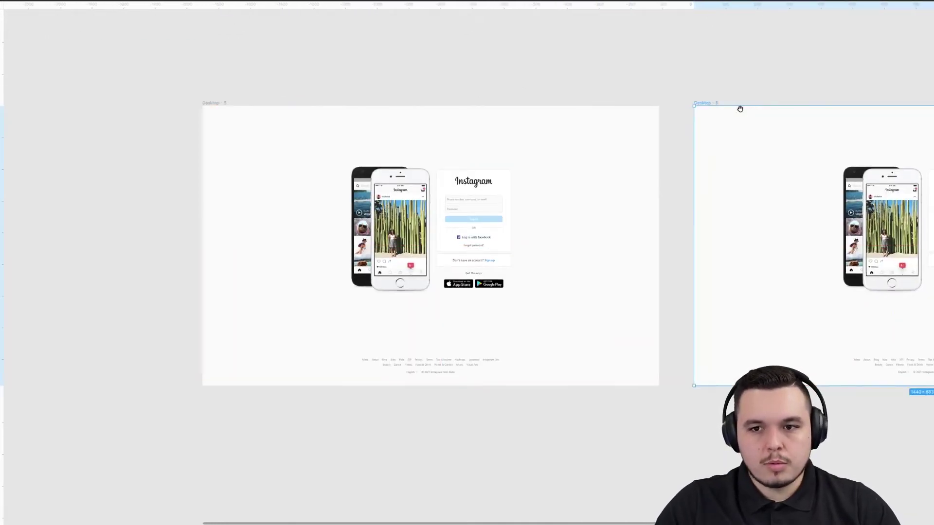
{"action": "scroll", "coordinate": [450, 62], "scroll_direction": "right", "scroll_amount": 5}
{"action": "scroll", "coordinate": [490, 191], "scroll_direction": "up", "scroll_amount": 5}
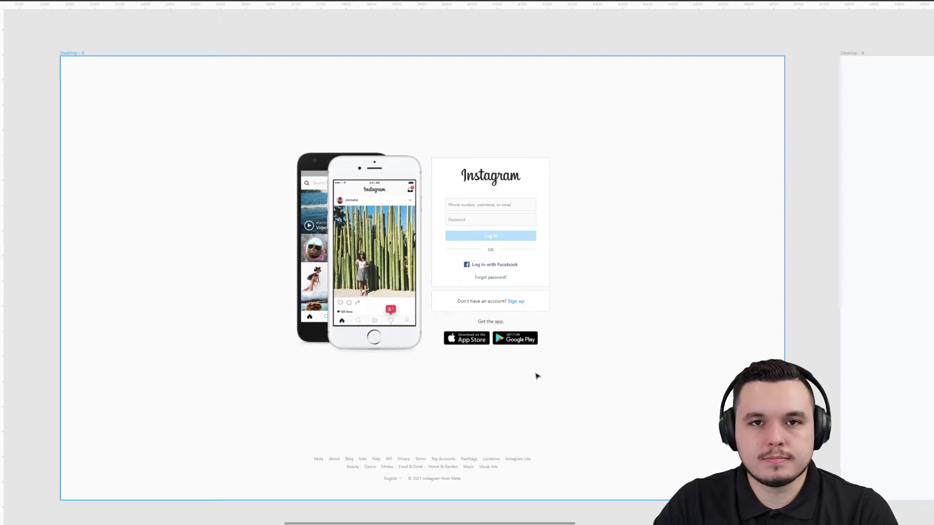
Step: Draw a grey input box labelled 'Phone Number, Username, or Email' beside the login card
{"action": "scroll", "coordinate": [385, 194], "scroll_direction": "up", "scroll_amount": 5}
{"action": "key", "text": "ctrl+v"}
{"action": "left_click_drag", "start_coordinate": [506, 200], "coordinate": [502, 205]}
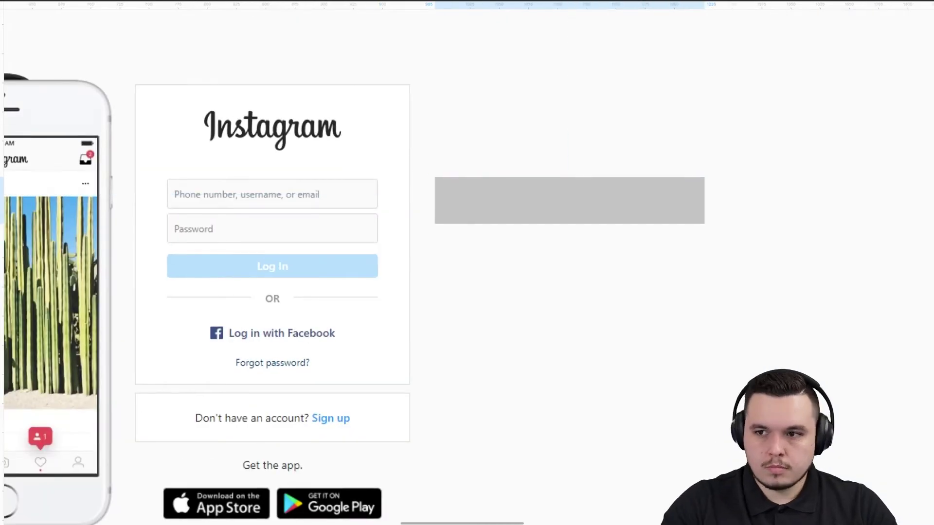
{"action": "key", "text": "t"}
{"action": "left_click", "coordinate": [497, 195]}
{"action": "type", "text": "Phone Number, Username, or "}
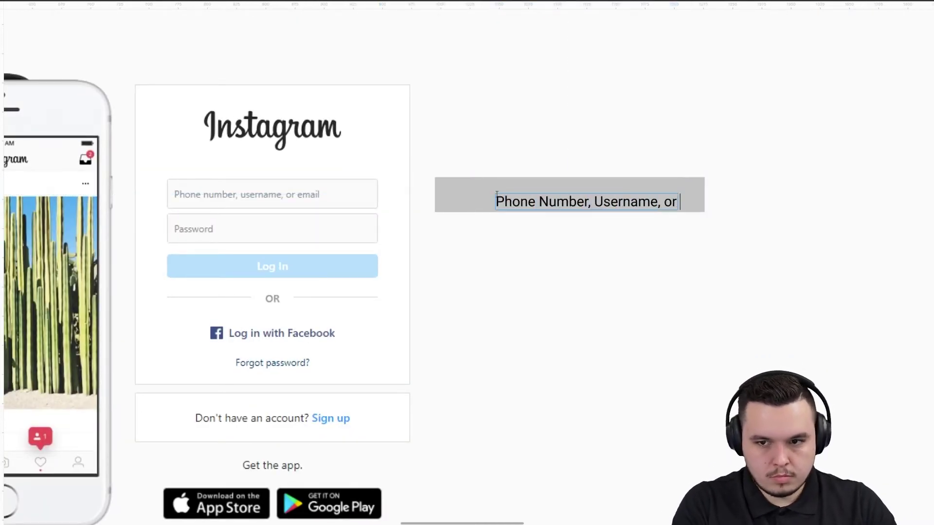
{"action": "type", "text": "Email"}
{"action": "key", "text": "Escape"}
Step: Widen the field to 332×40 and duplicate it as a Password field
{"action": "left_click", "coordinate": [612, 190]}
{"action": "left_click_drag", "start_coordinate": [704, 212], "coordinate": [823, 224]}
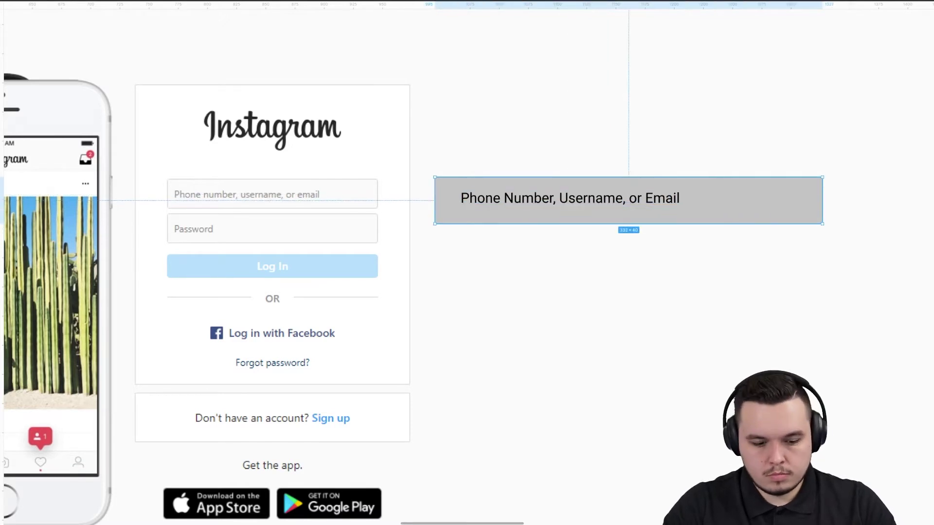
{"action": "scroll", "coordinate": [627, 201], "scroll_direction": "down", "scroll_amount": 5}
{"action": "key", "text": "ctrl+d"}
{"action": "scroll", "coordinate": [627, 200], "scroll_direction": "up", "scroll_amount": 5}
{"action": "double_click", "coordinate": [525, 202]}
{"action": "key", "text": "ctrl+a"}
{"action": "type", "text": "Pass"}
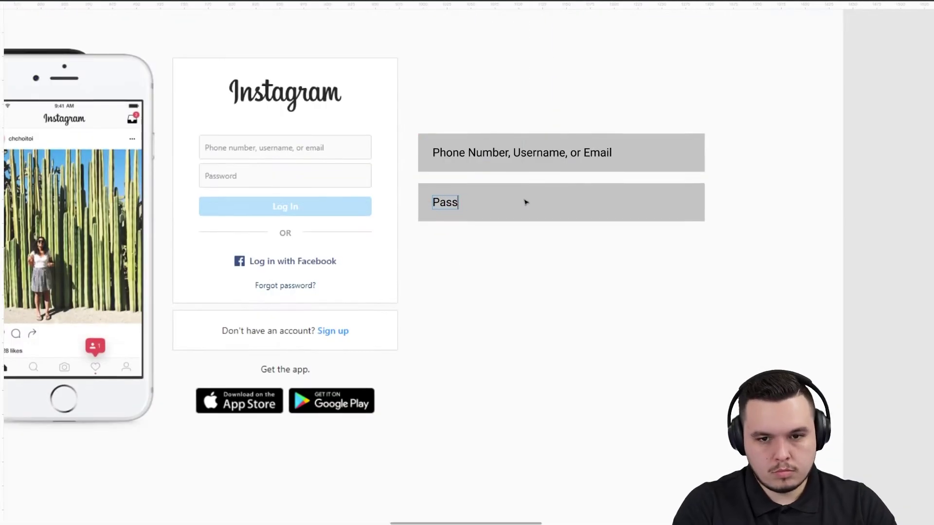
Step: Duplicate the password box into a LOGIN button
{"action": "key", "text": "ctrl+d"}
{"action": "double_click", "coordinate": [457, 253]}
{"action": "key", "text": "ctrl+a"}
{"action": "type", "text": "Logi"}
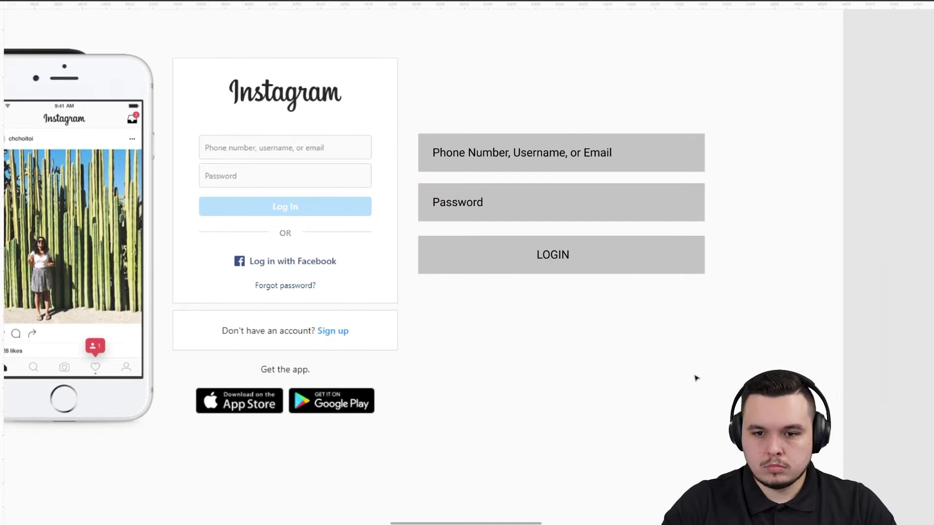
{"action": "key", "text": "Escape"}
Step: Add an OR label with divider lines on both sides
{"action": "key", "text": "t"}
{"action": "left_click", "coordinate": [544, 306]}
{"action": "type", "text": "OR"}
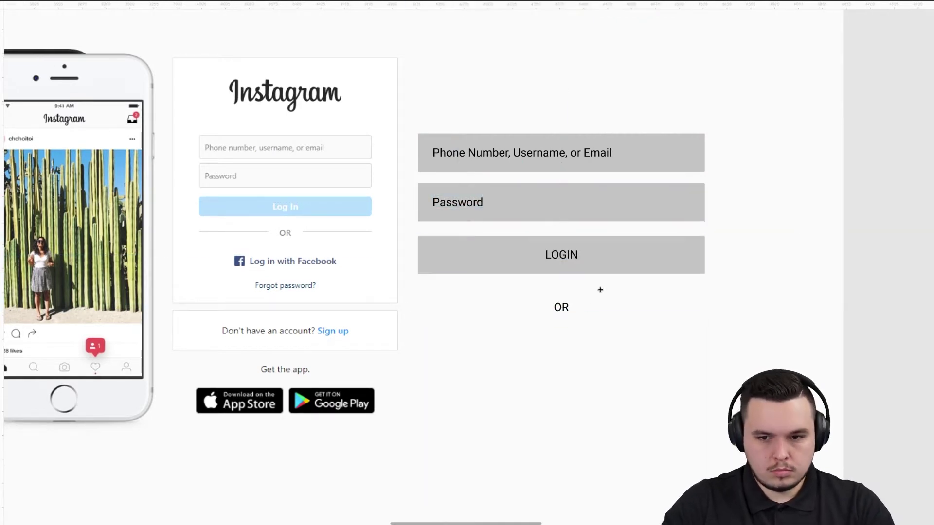
{"action": "left_click_drag", "start_coordinate": [582, 306], "coordinate": [709, 306]}
{"action": "key", "text": "shift+a"}
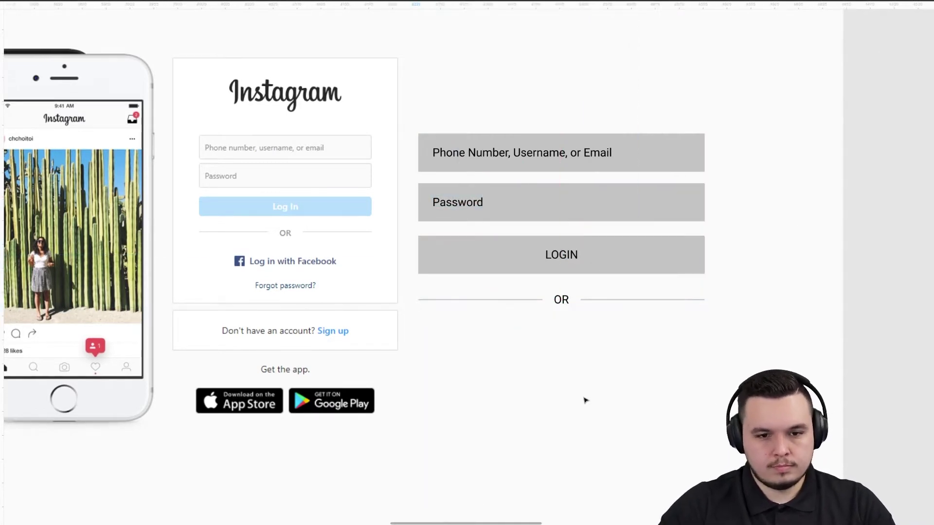
{"action": "scroll", "coordinate": [585, 400], "scroll_direction": "down", "scroll_amount": 2}
{"action": "scroll", "coordinate": [585, 400], "scroll_direction": "left", "scroll_amount": 2}
Step: Add a 'Log in with Facebook' link text and place a copy below it
{"action": "key", "text": "ctrl+v"}
{"action": "type", "text": "acebook"}
{"action": "key", "text": "Escape"}
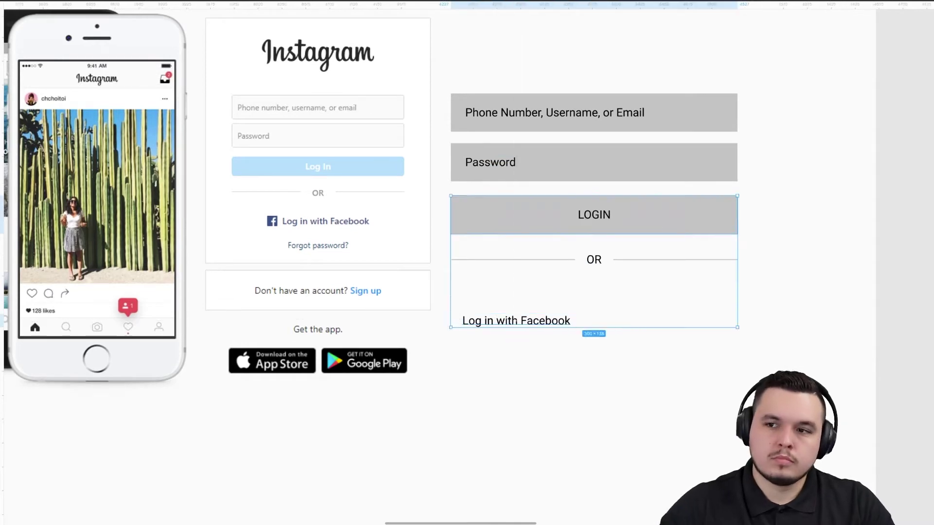
{"action": "left_click_drag", "start_coordinate": [487, 321], "coordinate": [616, 369]}
{"action": "key", "text": "ctrl+d"}
{"action": "key", "text": "Return"}
Step: Turn a link copy into a 'Get the App.' label
{"action": "key", "text": "ctrl+d"}
{"action": "key", "text": "Return"}
{"action": "type", "text": "Get the ap"}
{"action": "scroll", "coordinate": [597, 372], "scroll_direction": "down", "scroll_amount": 1}
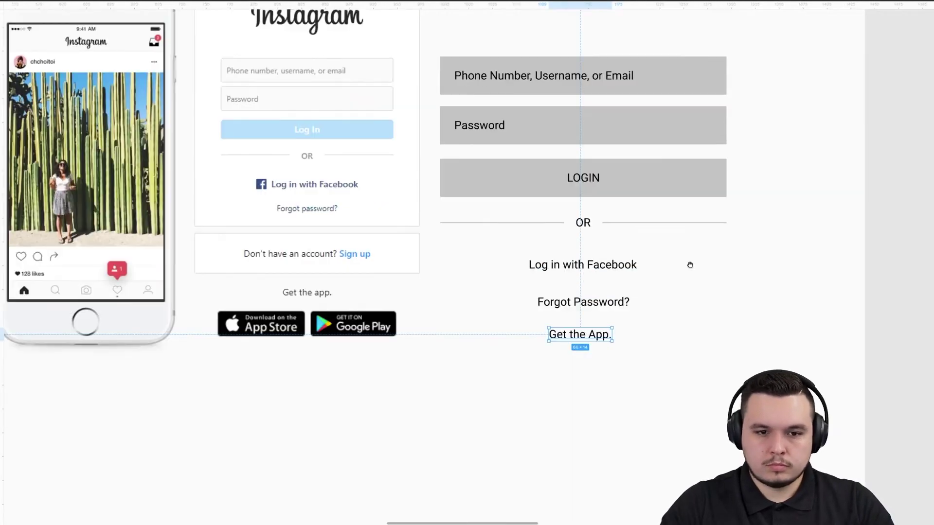
{"action": "scroll", "coordinate": [687, 265], "scroll_direction": "down", "scroll_amount": 2}
Step: Draw a backing rectangle behind the form at 21% opacity
{"action": "key", "text": "r"}
{"action": "left_click_drag", "start_coordinate": [462, 69], "coordinate": [754, 428]}
{"action": "key", "text": "2"}
{"action": "key", "text": "1"}
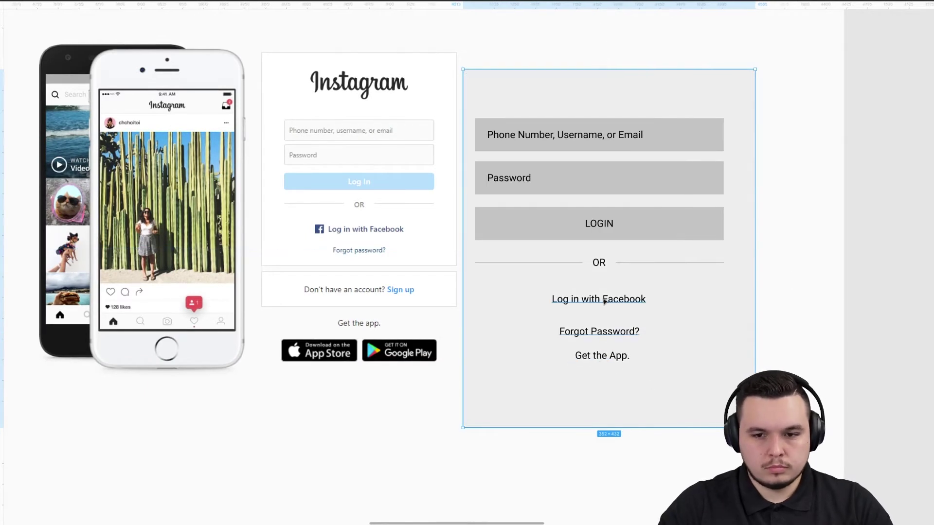
{"action": "key", "text": "Escape"}
{"action": "scroll", "coordinate": [610, 365], "scroll_direction": "down", "scroll_amount": 1}
Step: Add a 'Don't have an account?' line below Forgot Password? and copy LOGIN boxes under Get the App. for app buttons
{"action": "left_click", "coordinate": [599, 291]}
{"action": "key", "text": "ctrl+d"}
{"action": "left_click_drag", "start_coordinate": [599, 292], "coordinate": [607, 322]}
{"action": "key", "text": "Return"}
{"action": "type", "text": "Don't"}
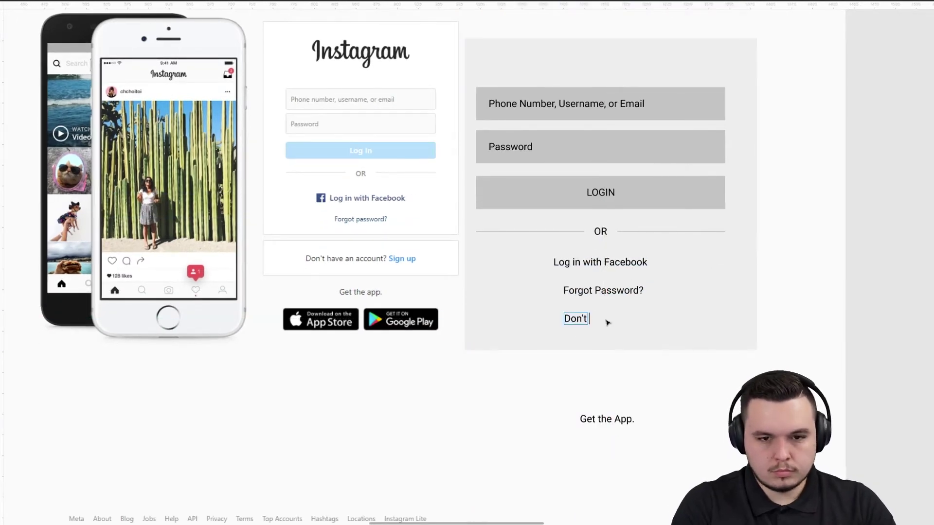
{"action": "key", "text": "Escape"}
{"action": "scroll", "coordinate": [606, 320], "scroll_direction": "right", "scroll_amount": 2}
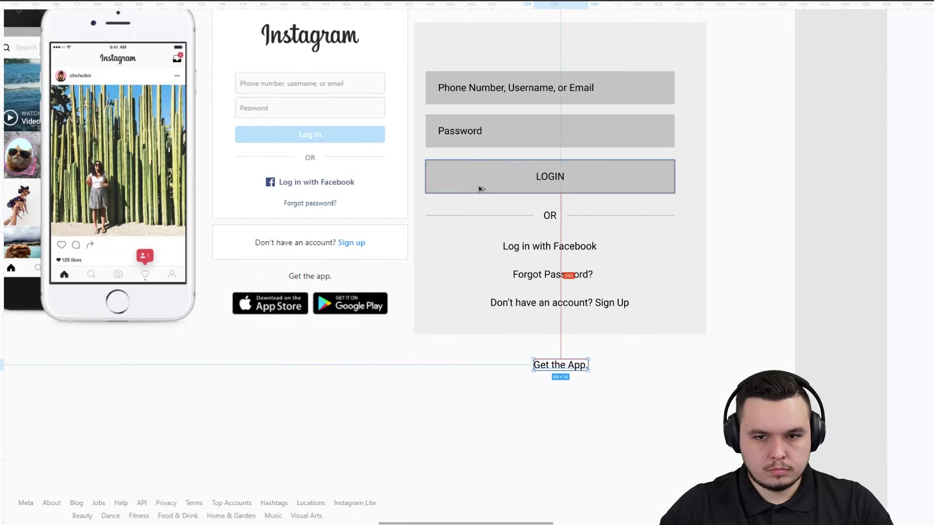
{"action": "left_click_drag", "start_coordinate": [479, 188], "coordinate": [659, 407]}
Step: Show the layout grid columns and undo the stretched app-button box back to two buttons
{"action": "key", "text": "shift+1"}
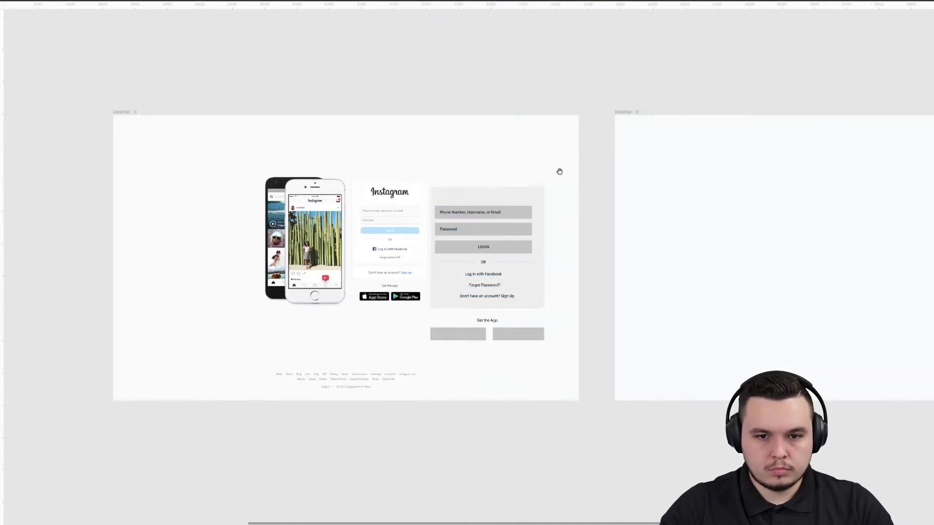
{"action": "scroll", "coordinate": [244, 77], "scroll_direction": "left", "scroll_amount": 2}
{"action": "key", "text": "ctrl+shift+4"}
{"action": "scroll", "coordinate": [466, 213], "scroll_direction": "up", "scroll_amount": 3}
{"action": "left_click_drag", "start_coordinate": [466, 427], "coordinate": [617, 447]}
{"action": "scroll", "coordinate": [598, 233], "scroll_direction": "down", "scroll_amount": 3}
{"action": "key", "text": "ctrl+z"}
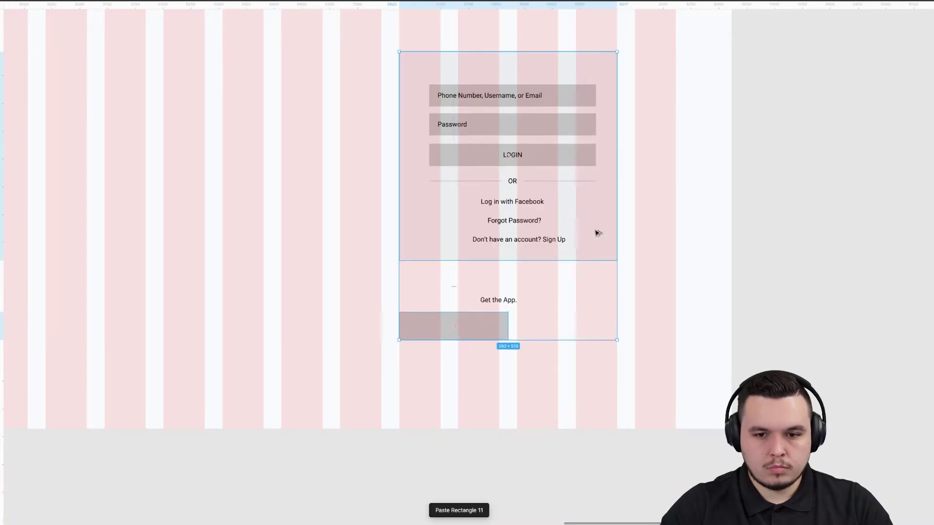
{"action": "key", "text": "ctrl+z"}
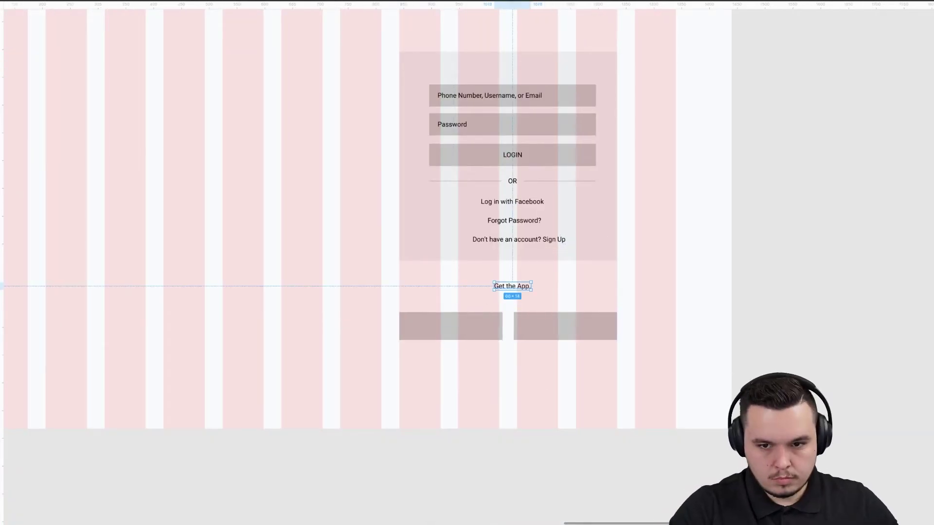
{"action": "key", "text": "ctrl+z"}
{"action": "key", "text": "ctrl+z"}
{"action": "key", "text": "ctrl+z"}
{"action": "key", "text": "ctrl+z"}
Step: Reposition Get the App. with even spacing and draw a logo placeholder above the phone field
{"action": "scroll", "coordinate": [618, 93], "scroll_direction": "up", "scroll_amount": 2}
{"action": "scroll", "coordinate": [618, 93], "scroll_direction": "left", "scroll_amount": 2}
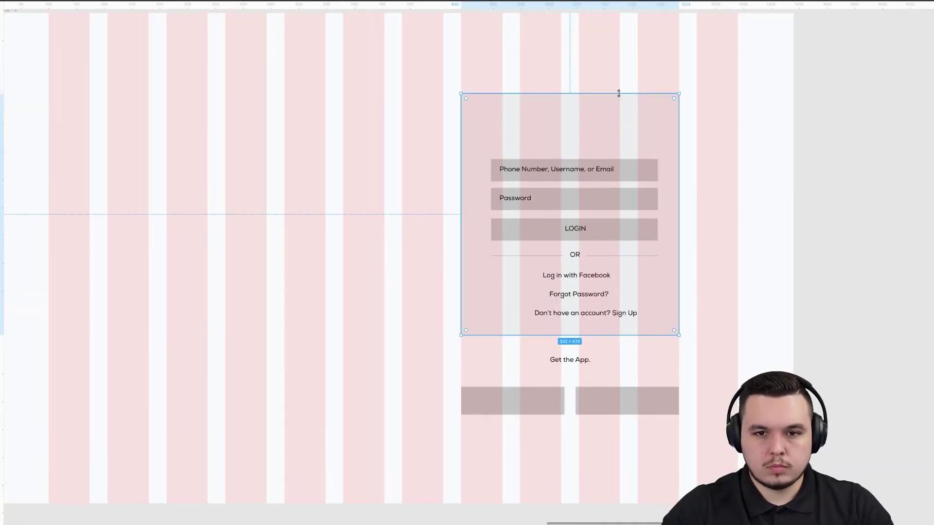
{"action": "left_click", "coordinate": [554, 360]}
{"action": "left_click_drag", "start_coordinate": [628, 404], "coordinate": [632, 406]}
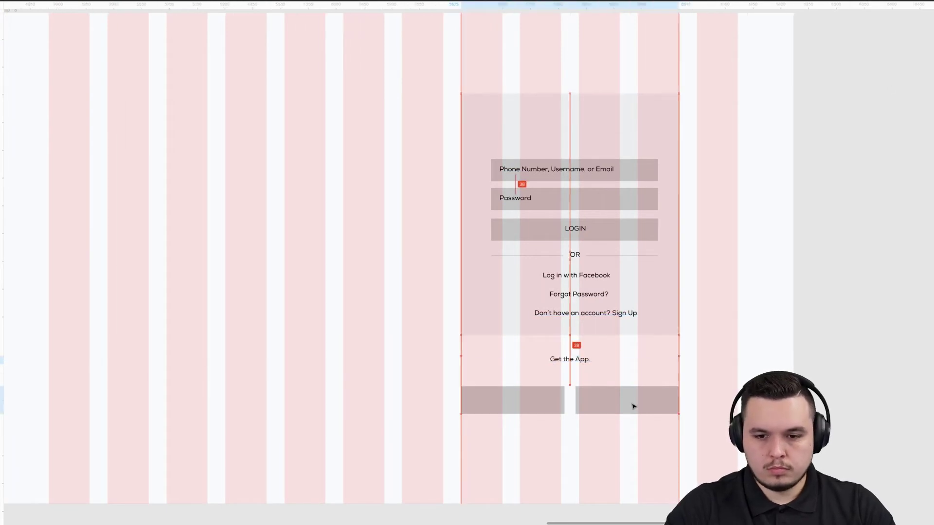
{"action": "key", "text": "ctrl+z"}
{"action": "scroll", "coordinate": [562, 206], "scroll_direction": "up", "scroll_amount": 3}
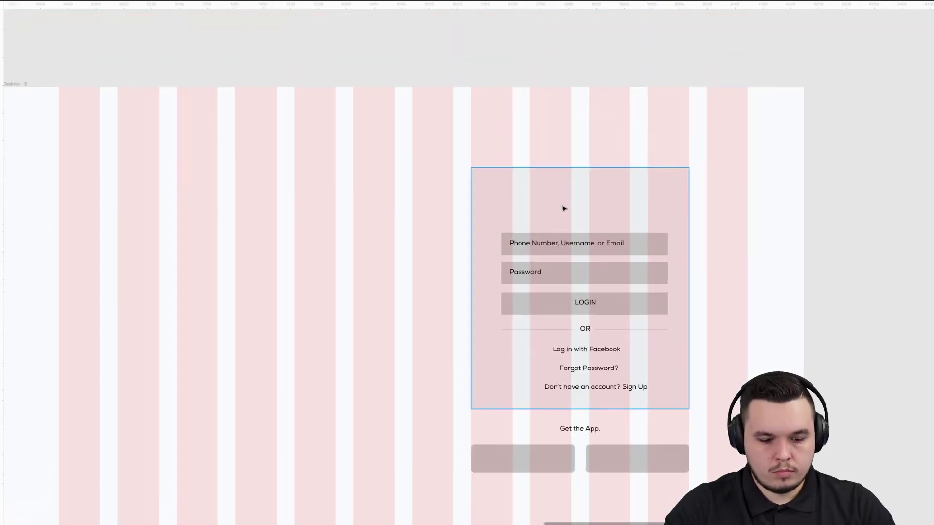
{"action": "mouse_move", "coordinate": [519, 178]}
{"action": "left_mouse_down"}
{"action": "mouse_move", "coordinate": [604, 212]}
{"action": "mouse_move", "coordinate": [642, 209]}
{"action": "left_mouse_up"}
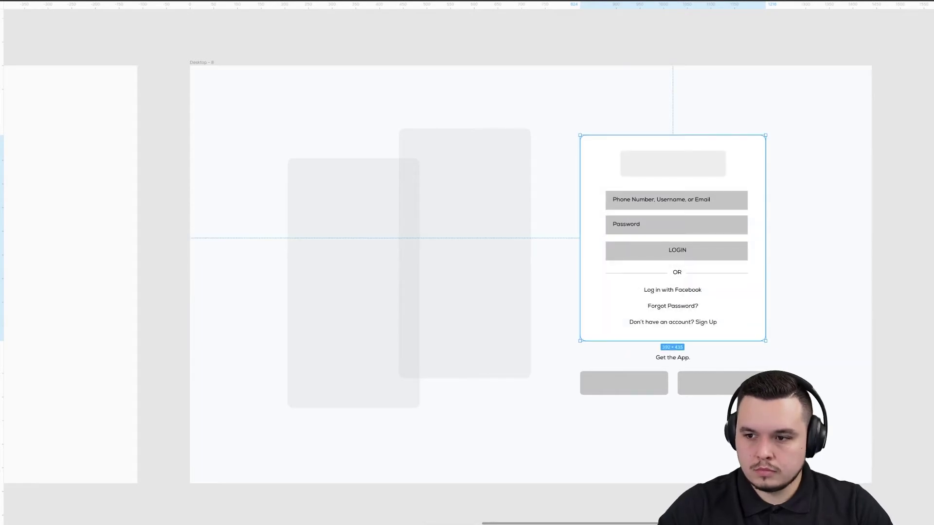
Step: Adjust the login card shadow's blur and colour
{"action": "left_click", "coordinate": [925, 263]}
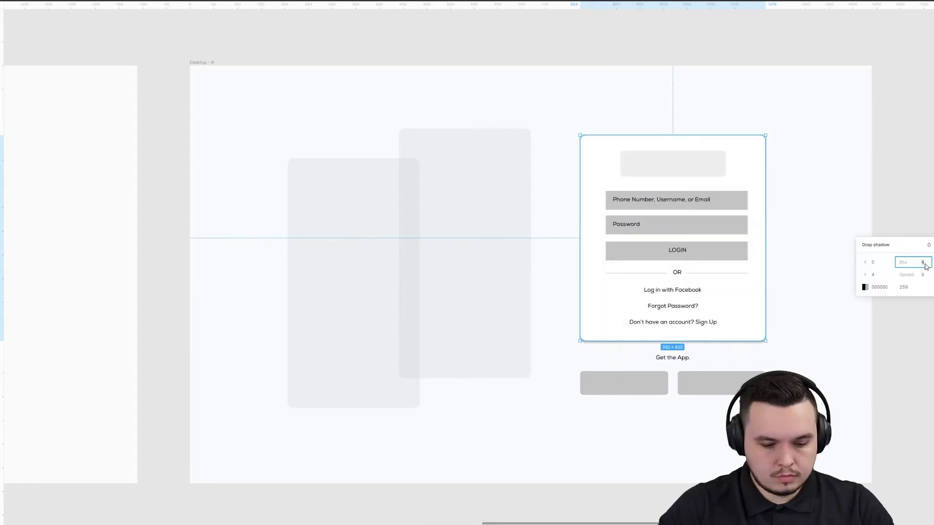
{"action": "left_click", "coordinate": [865, 287]}
{"action": "left_click", "coordinate": [786, 328]}
{"action": "key", "text": "Escape"}
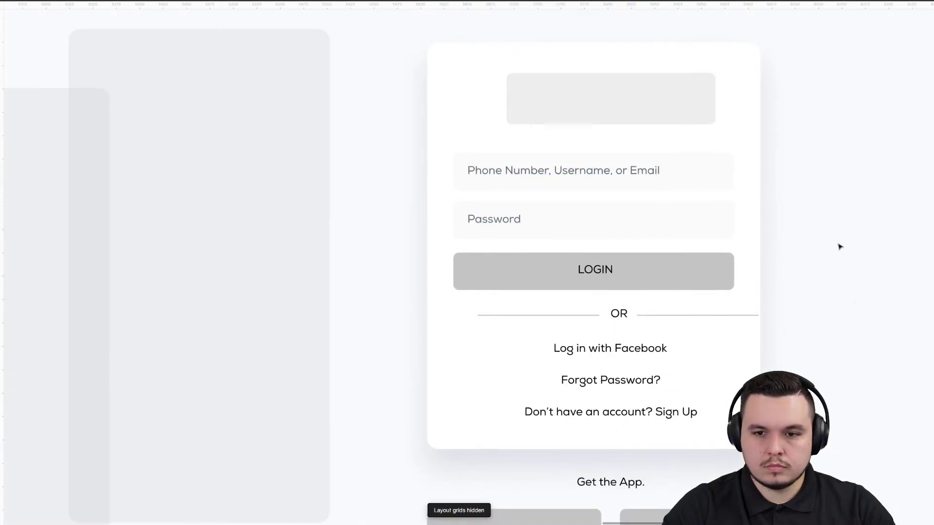
Step: Recolour the divider lines beside OR to a light grey
{"action": "left_click", "coordinate": [567, 316]}
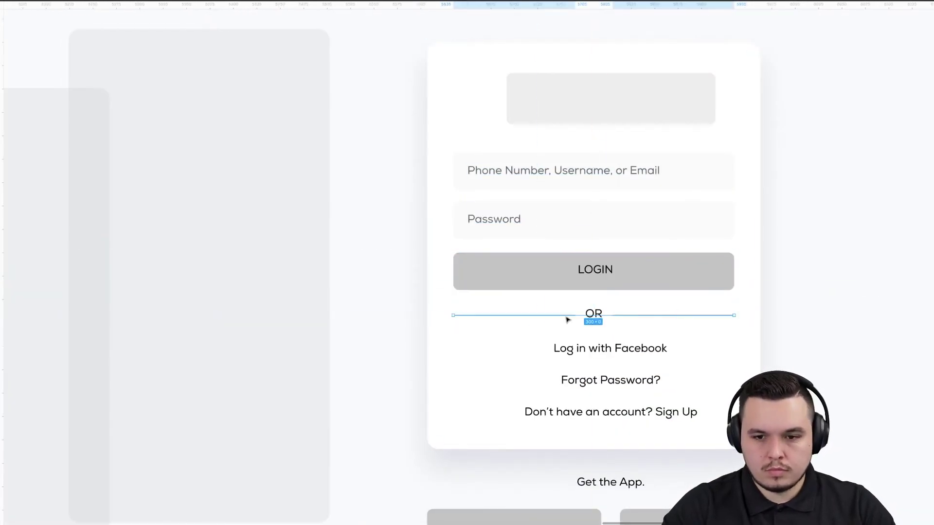
{"action": "left_click", "coordinate": [870, 251]}
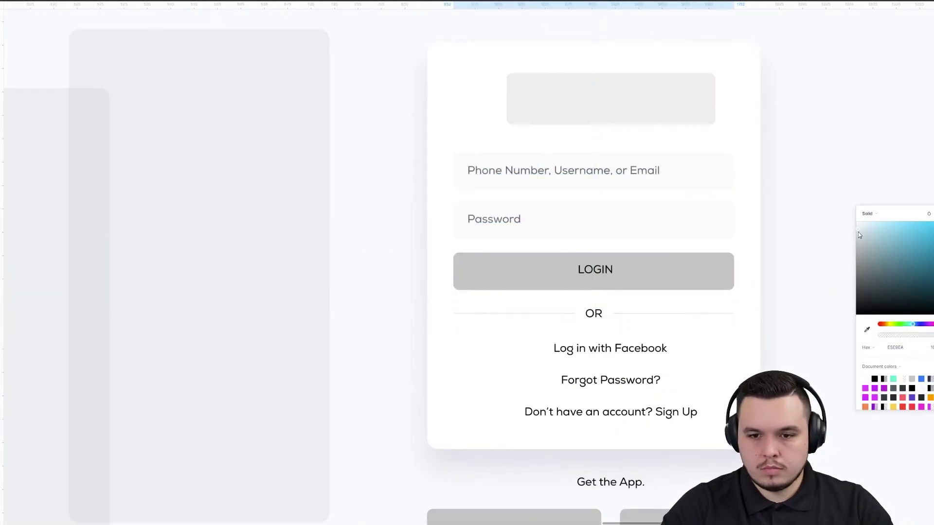
{"action": "left_click", "coordinate": [593, 313]}
{"action": "scroll", "coordinate": [530, 261], "scroll_direction": "up", "scroll_amount": 3}
{"action": "scroll", "coordinate": [530, 261], "scroll_direction": "down", "scroll_amount": 2}
{"action": "key", "text": "0"}
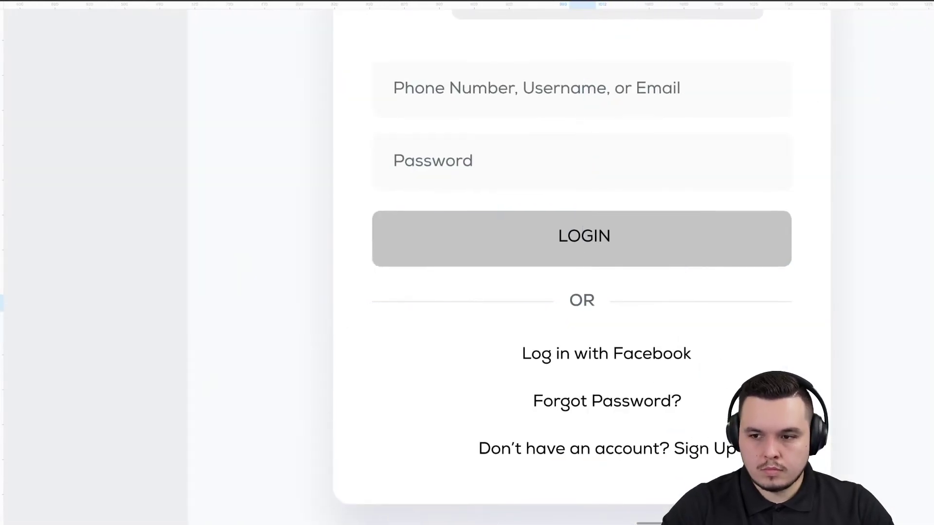
{"action": "scroll", "coordinate": [636, 263], "scroll_direction": "down", "scroll_amount": 2}
{"action": "scroll", "coordinate": [779, 238], "scroll_direction": "down", "scroll_amount": 3}
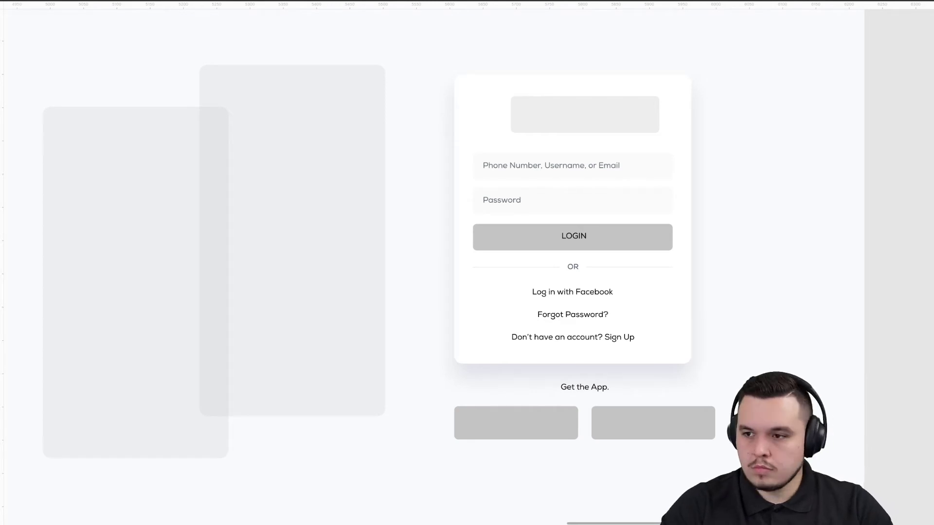
Step: Move the Facebook icon to the left of the Log in with Facebook label
{"action": "scroll", "coordinate": [820, 258], "scroll_direction": "up", "scroll_amount": 4}
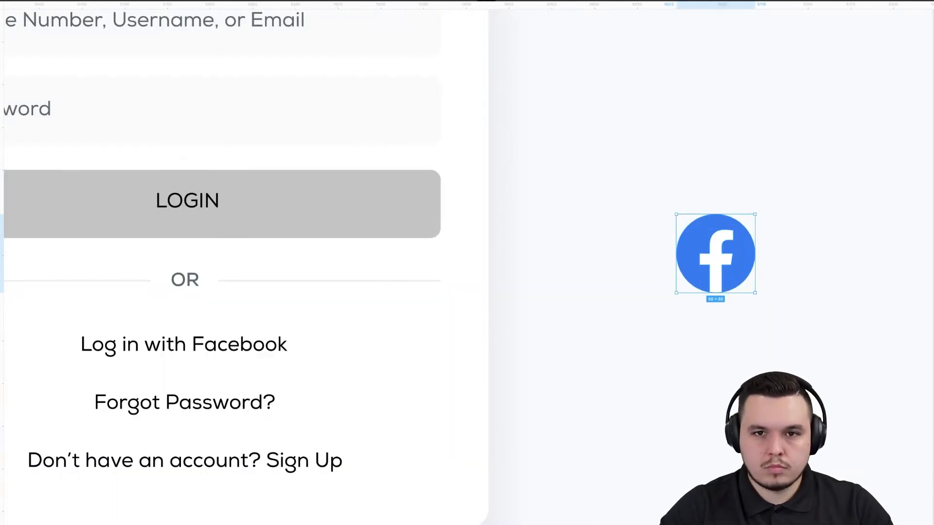
{"action": "scroll", "coordinate": [804, 218], "scroll_direction": "down", "scroll_amount": 3}
{"action": "left_click_drag", "start_coordinate": [756, 210], "coordinate": [434, 265]}
{"action": "scroll", "coordinate": [604, 175], "scroll_direction": "down", "scroll_amount": 3}
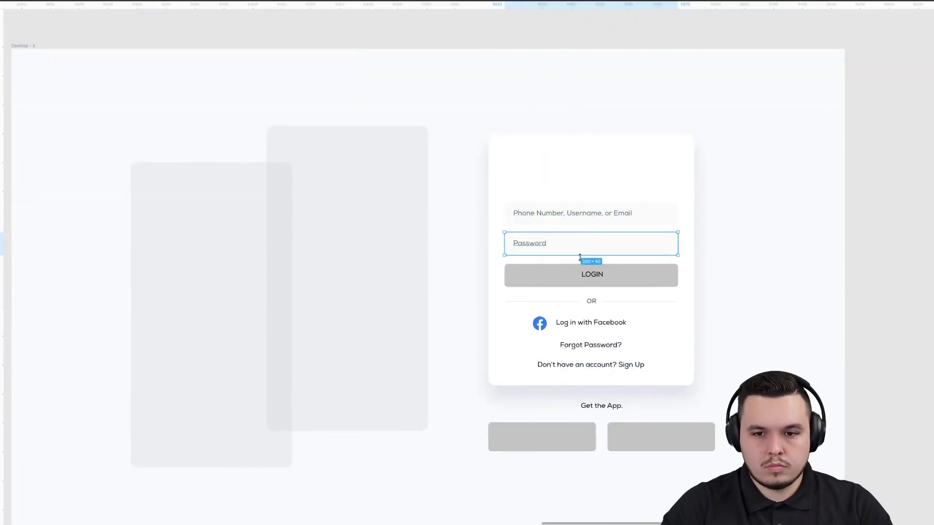
Step: Make the LOGIN button text bold
{"action": "left_click", "coordinate": [592, 275]}
{"action": "scroll", "coordinate": [591, 275], "scroll_direction": "up", "scroll_amount": 3}
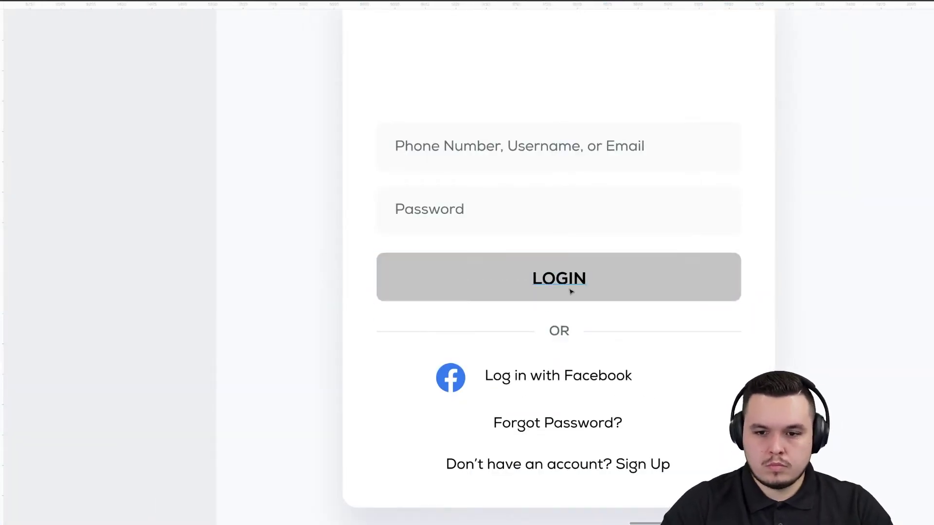
{"action": "scroll", "coordinate": [479, 162], "scroll_direction": "down", "scroll_amount": 3}
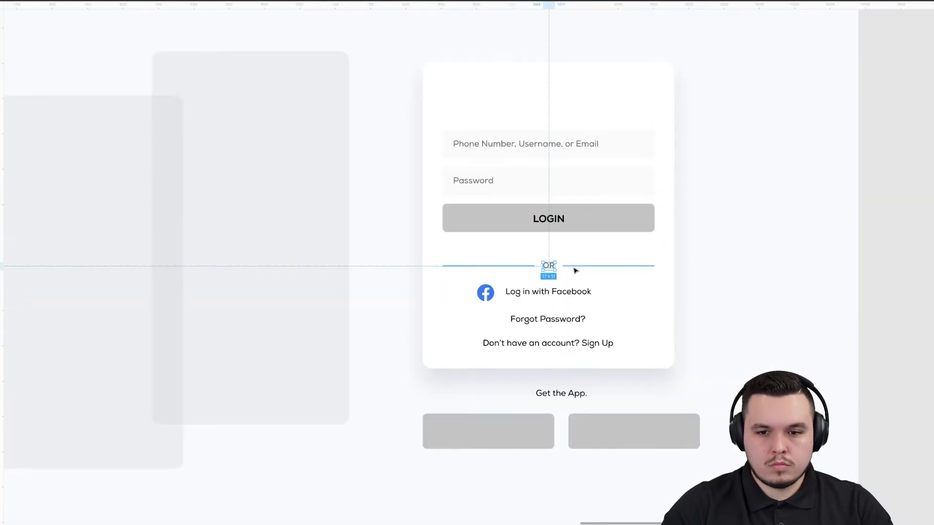
{"action": "left_click", "coordinate": [573, 229]}
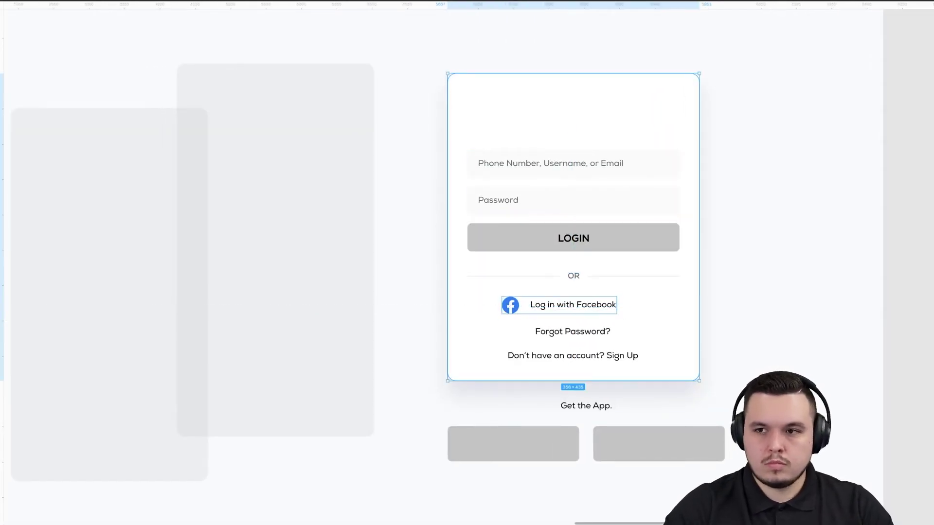
{"action": "double_click", "coordinate": [648, 242]}
{"action": "scroll", "coordinate": [632, 242], "scroll_direction": "down", "scroll_amount": 3}
{"action": "scroll", "coordinate": [640, 225], "scroll_direction": "up", "scroll_amount": 1}
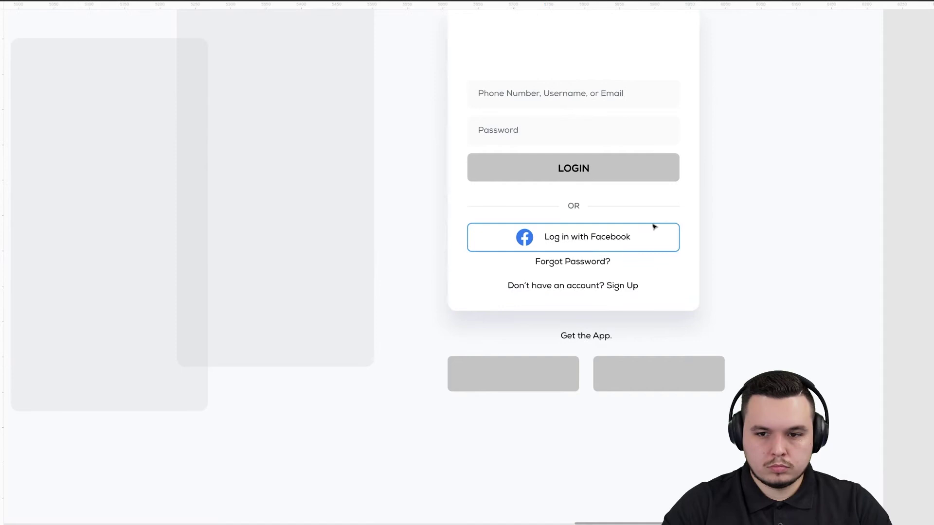
{"action": "scroll", "coordinate": [652, 226], "scroll_direction": "up", "scroll_amount": 5}
{"action": "key", "text": "0"}
Step: Give the Log in with Facebook row a blue outline stroke
{"action": "left_click", "coordinate": [556, 250]}
{"action": "scroll", "coordinate": [569, 321], "scroll_direction": "down", "scroll_amount": 3}
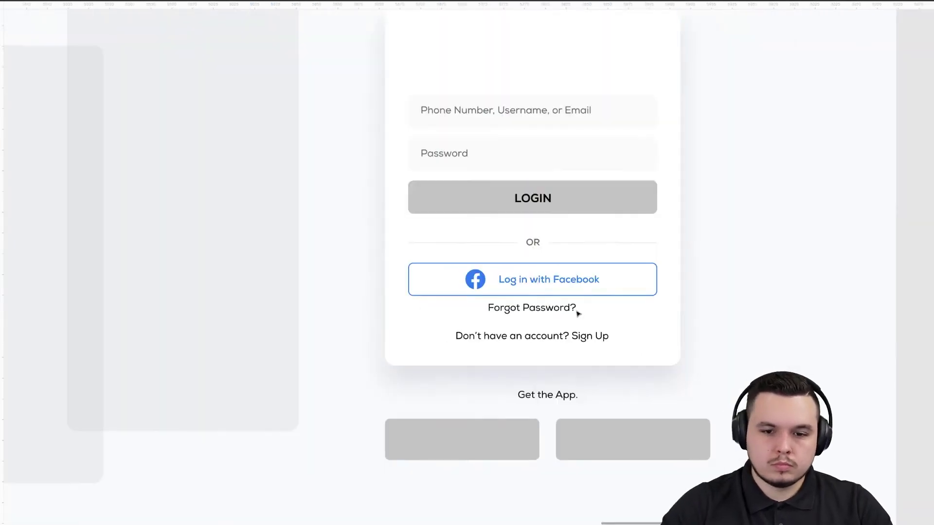
{"action": "left_click", "coordinate": [576, 315]}
{"action": "scroll", "coordinate": [666, 306], "scroll_direction": "down", "scroll_amount": 3}
{"action": "scroll", "coordinate": [742, 254], "scroll_direction": "up", "scroll_amount": 4}
{"action": "key", "text": "Escape"}
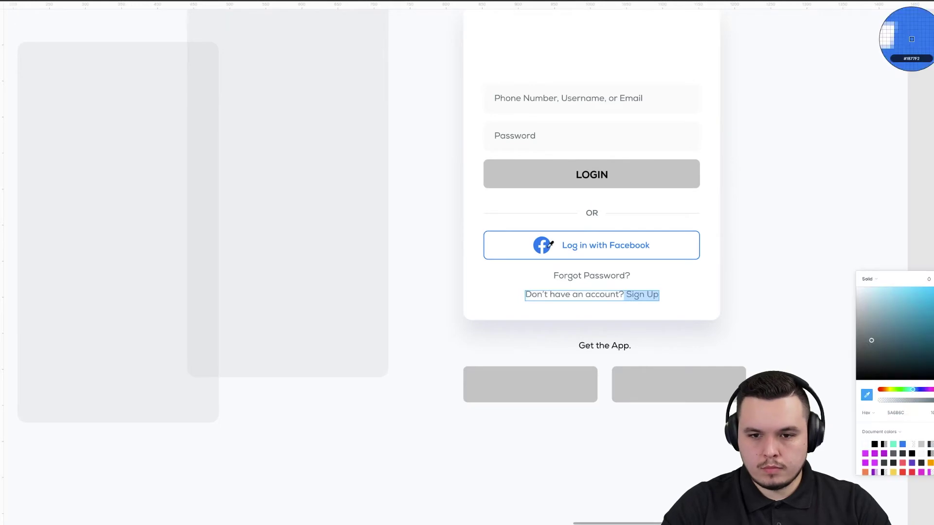
{"action": "scroll", "coordinate": [600, 300], "scroll_direction": "up", "scroll_amount": 2}
{"action": "scroll", "coordinate": [462, 354], "scroll_direction": "down", "scroll_amount": 4}
{"action": "scroll", "coordinate": [632, 316], "scroll_direction": "up", "scroll_amount": 3}
Step: Colour Sign Up blue and align Forgot Password? with the sign-up line
{"action": "left_click", "coordinate": [635, 317]}
{"action": "scroll", "coordinate": [636, 314], "scroll_direction": "up", "scroll_amount": 2}
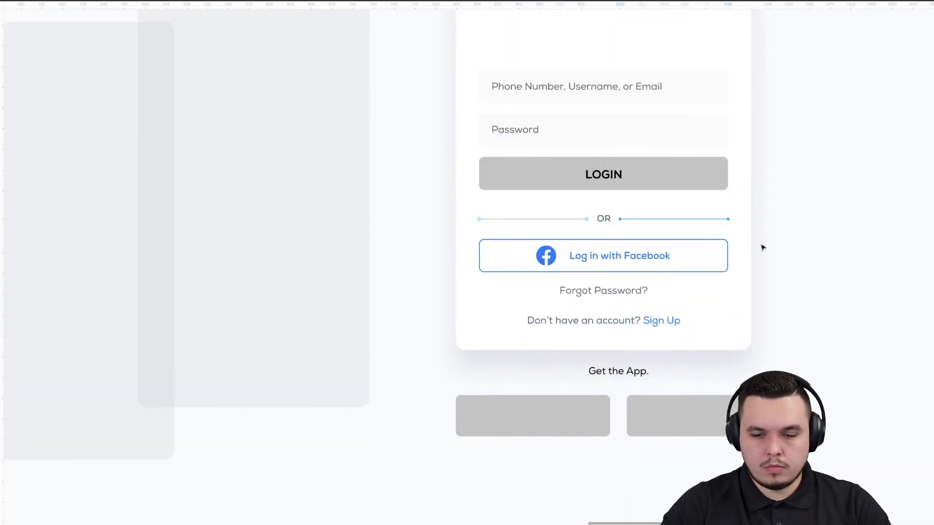
{"action": "left_click", "coordinate": [616, 296]}
{"action": "scroll", "coordinate": [612, 273], "scroll_direction": "down", "scroll_amount": 3}
{"action": "left_click", "coordinate": [612, 312]}
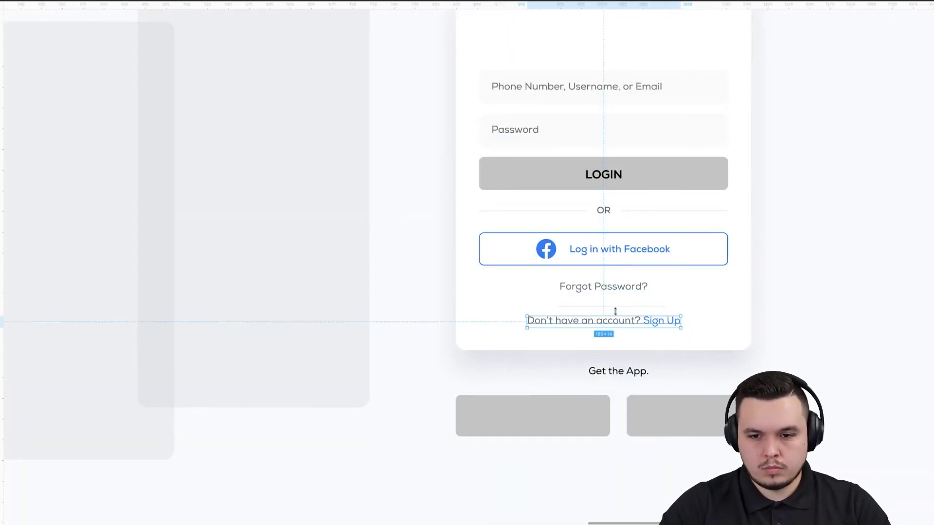
{"action": "scroll", "coordinate": [652, 296], "scroll_direction": "up", "scroll_amount": 3}
{"action": "key", "text": "Escape"}
{"action": "scroll", "coordinate": [706, 332], "scroll_direction": "up", "scroll_amount": 1}
{"action": "left_click", "coordinate": [604, 319]}
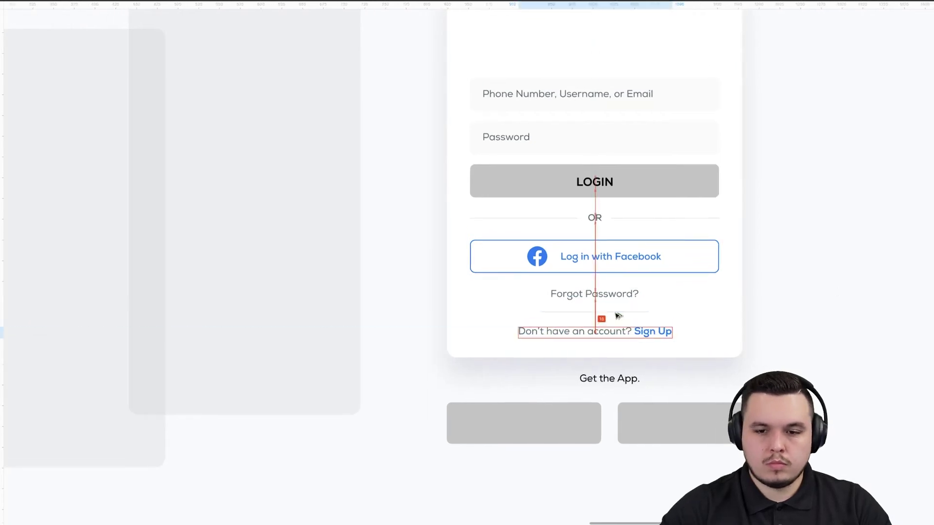
{"action": "left_click", "coordinate": [619, 299], "text": "shift"}
{"action": "scroll", "coordinate": [709, 313], "scroll_direction": "down", "scroll_amount": 3}
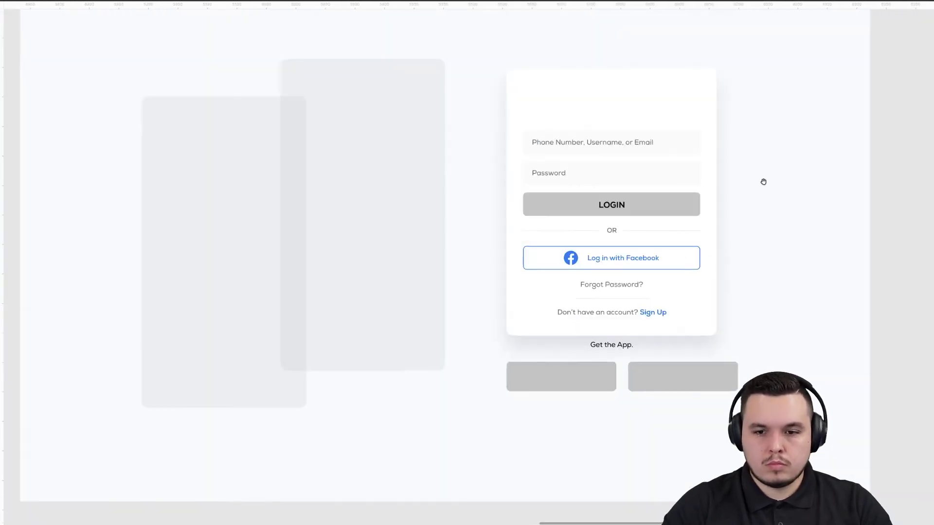
Step: Delete the right app-store placeholder and widen the left one to the card's width
{"action": "left_click", "coordinate": [682, 375]}
{"action": "key", "text": "Delete"}
{"action": "left_click", "coordinate": [560, 375]}
{"action": "left_click_drag", "start_coordinate": [617, 375], "coordinate": [716, 376]}
Step: Undo the store-button widening and restore the deleted right store button
{"action": "key", "text": "ctrl+z"}
{"action": "key", "text": "ctrl+z"}
{"action": "key", "text": "0"}
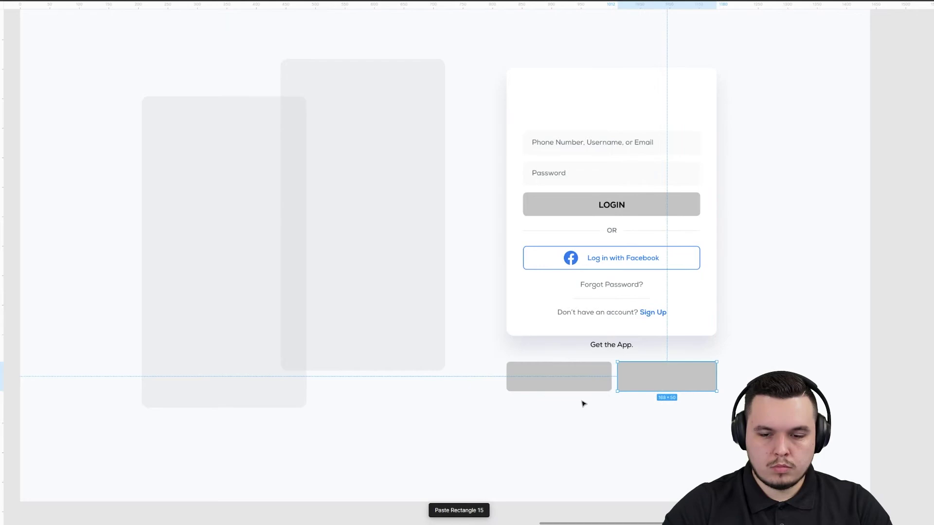
{"action": "left_click", "coordinate": [611, 347]}
{"action": "scroll", "coordinate": [631, 290], "scroll_direction": "up", "scroll_amount": 2}
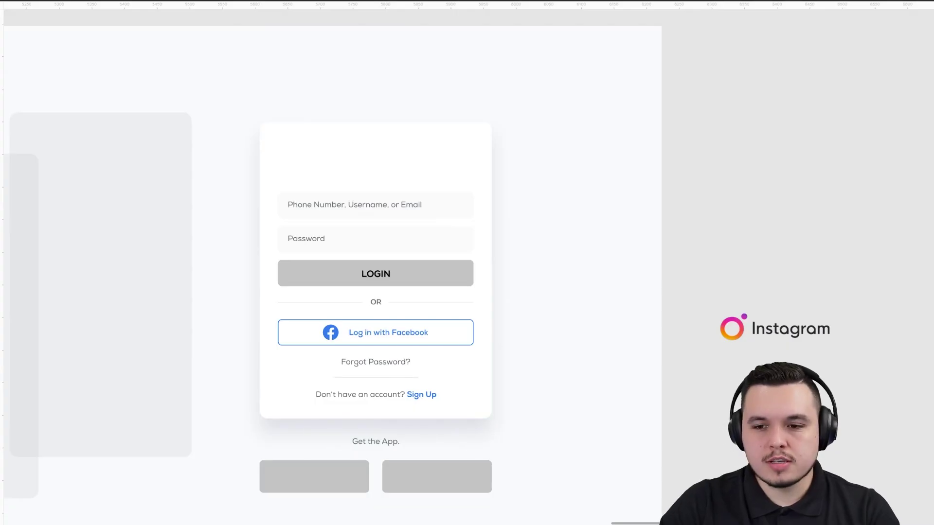
Step: Move the Instagram logo into the top of the login card
{"action": "left_click", "coordinate": [743, 320]}
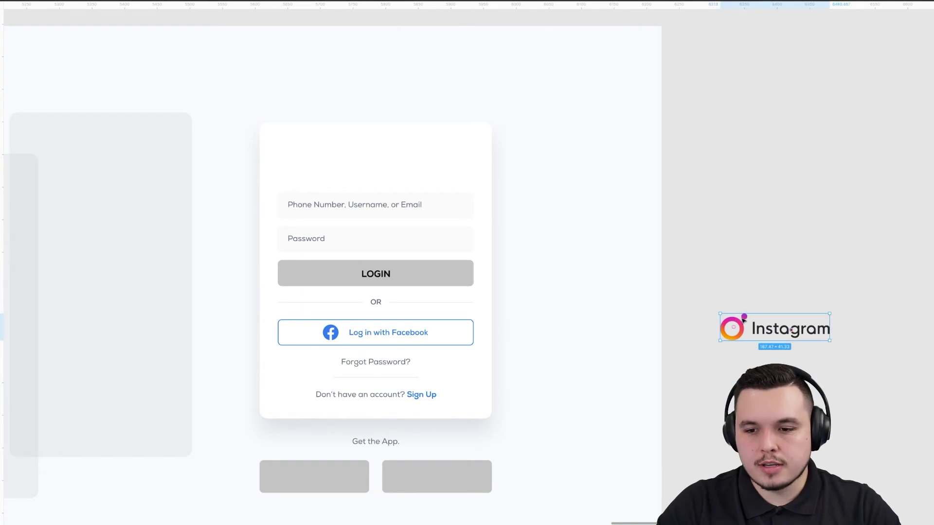
{"action": "scroll", "coordinate": [780, 271], "scroll_direction": "down", "scroll_amount": 2}
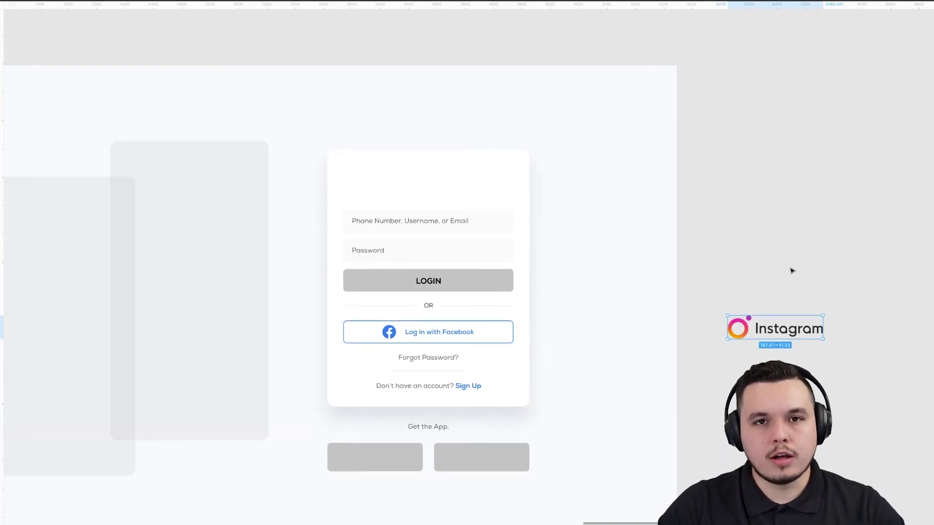
{"action": "left_click_drag", "start_coordinate": [758, 325], "coordinate": [408, 166]}
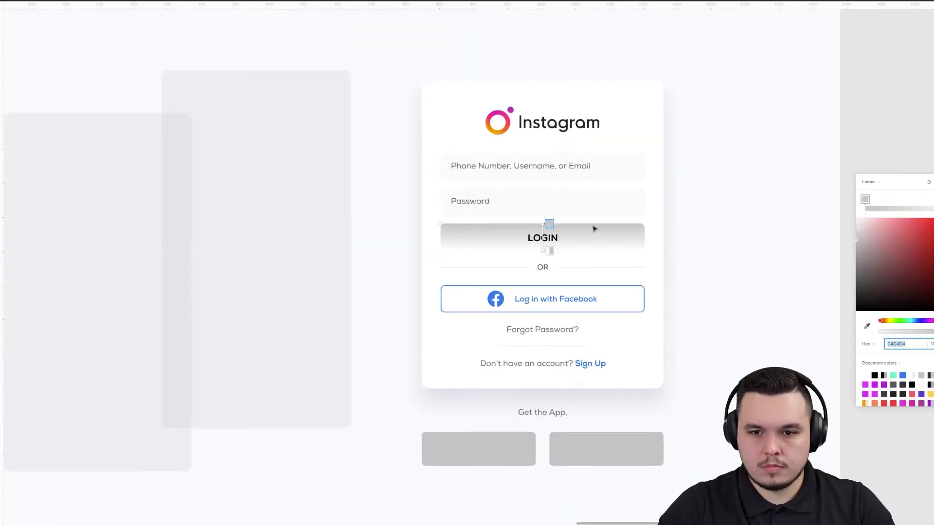
Step: Give LOGIN a gradient sampled from the logo's orange and make its text white
{"action": "key", "text": "i"}
{"action": "left_click", "coordinate": [496, 130]}
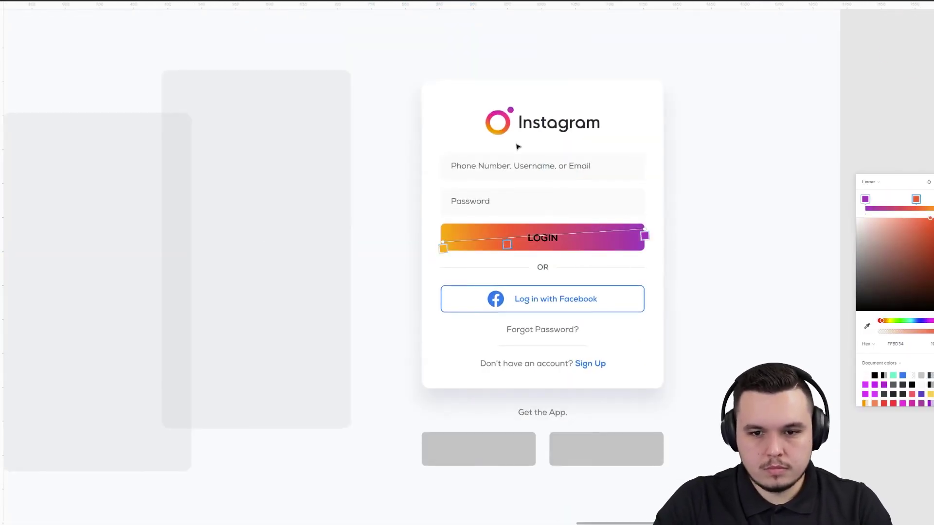
{"action": "key", "text": "0"}
{"action": "left_click", "coordinate": [627, 158]}
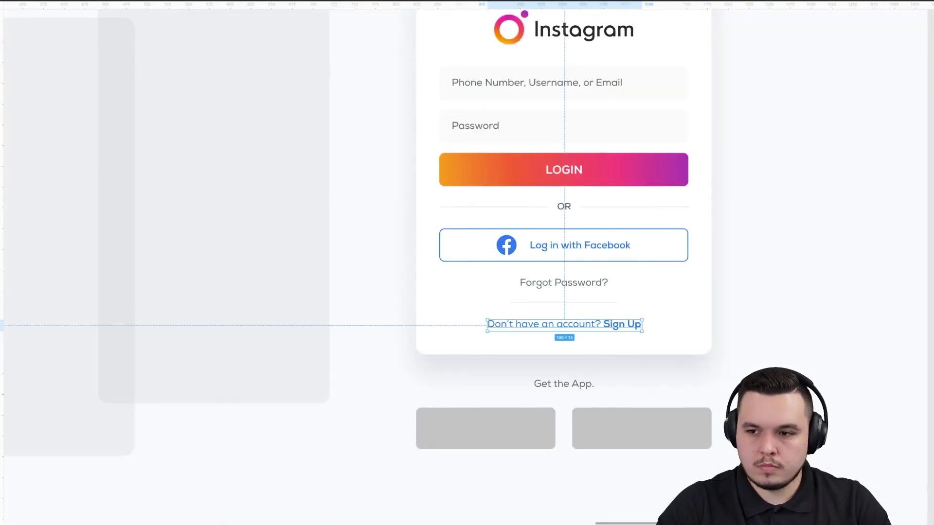
Step: Turn the whole sign-up line blue, then select the right app-store button
{"action": "left_click", "coordinate": [755, 304]}
{"action": "left_click", "coordinate": [603, 277]}
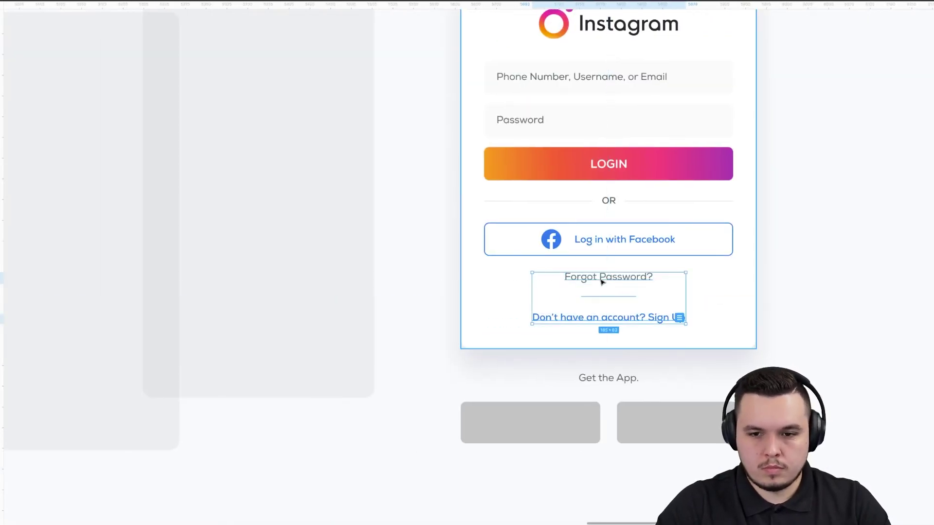
{"action": "scroll", "coordinate": [804, 188], "scroll_direction": "down", "scroll_amount": 3}
{"action": "left_click", "coordinate": [737, 322]}
{"action": "scroll", "coordinate": [738, 322], "scroll_direction": "up", "scroll_amount": 2}
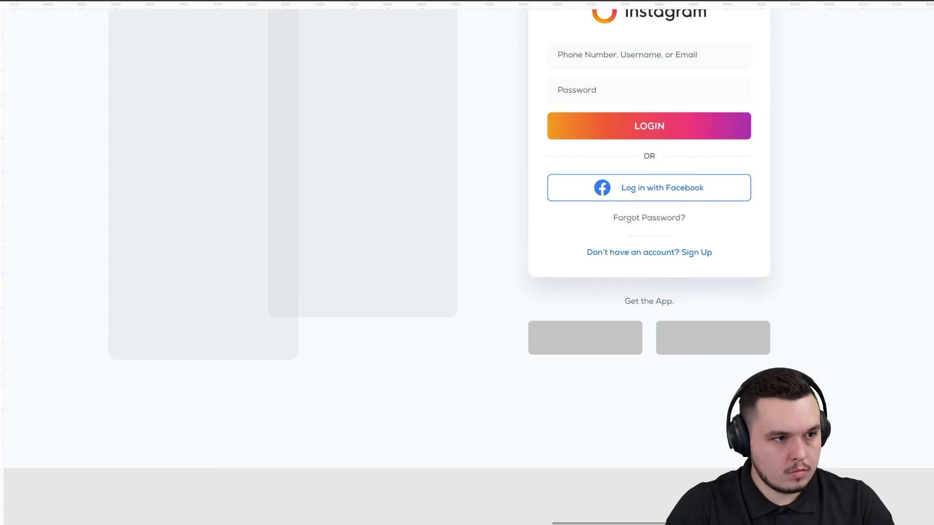
Step: Paste the Apple logo and place the Google Play logo on the right store button
{"action": "key", "text": "ctrl+v"}
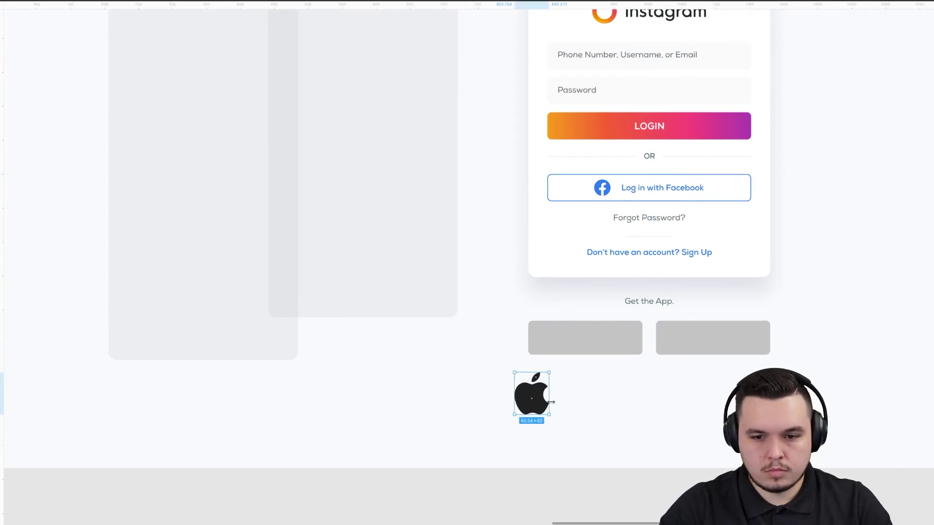
{"action": "scroll", "coordinate": [526, 421], "scroll_direction": "up", "scroll_amount": 3}
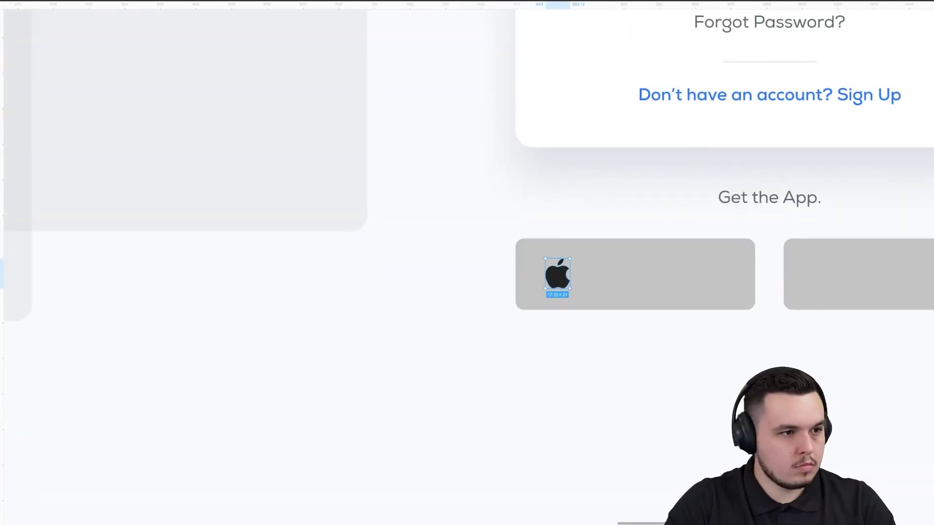
{"action": "scroll", "coordinate": [289, 330], "scroll_direction": "down", "scroll_amount": 3}
{"action": "left_click_drag", "start_coordinate": [289, 330], "coordinate": [527, 272]}
{"action": "scroll", "coordinate": [429, 337], "scroll_direction": "up", "scroll_amount": 3}
{"action": "scroll", "coordinate": [527, 273], "scroll_direction": "up", "scroll_amount": 5}
{"action": "scroll", "coordinate": [767, 181], "scroll_direction": "down", "scroll_amount": 3}
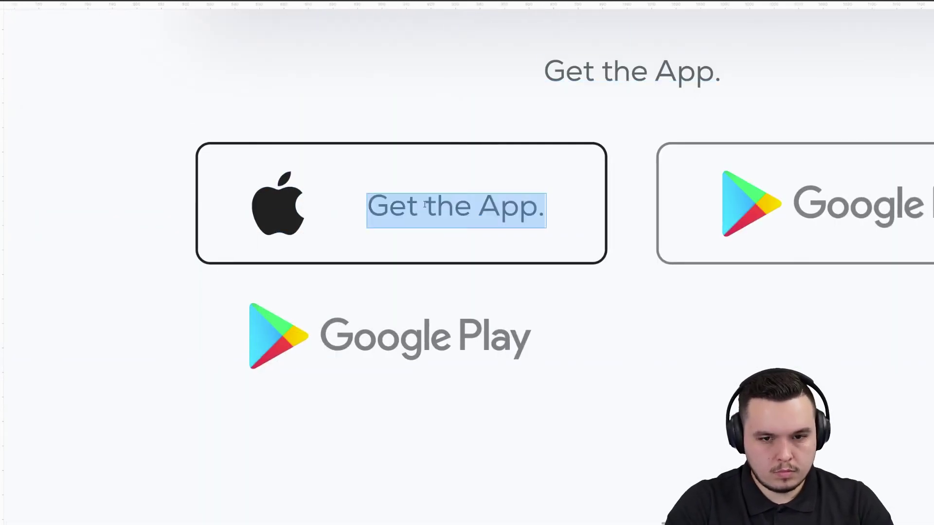
Step: Label the left store button 'App Store'
{"action": "type", "text": "App Store"}
{"action": "key", "text": "Escape"}
{"action": "scroll", "coordinate": [442, 214], "scroll_direction": "up", "scroll_amount": 3}
{"action": "scroll", "coordinate": [487, 243], "scroll_direction": "down", "scroll_amount": 4}
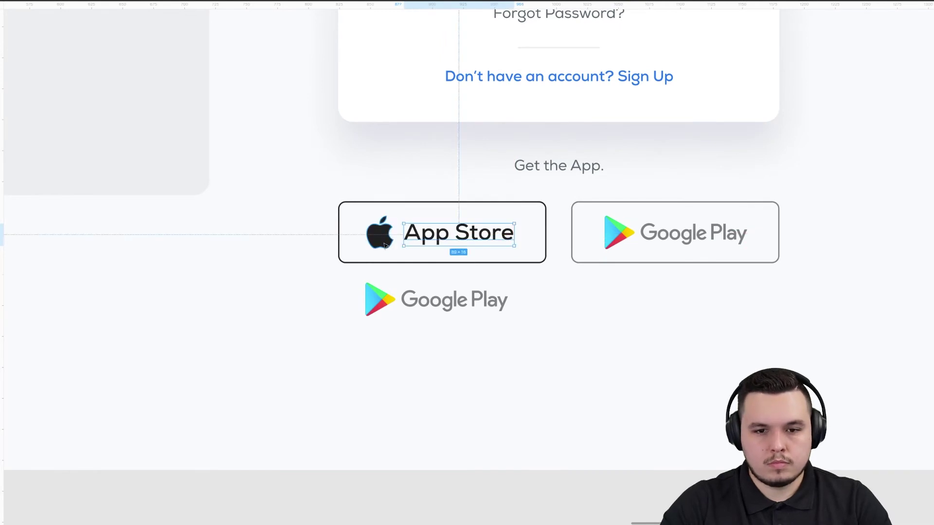
{"action": "key", "text": "Escape"}
Step: Select both store buttons together and check the Google Play logo
{"action": "left_click", "coordinate": [676, 232], "text": "shift"}
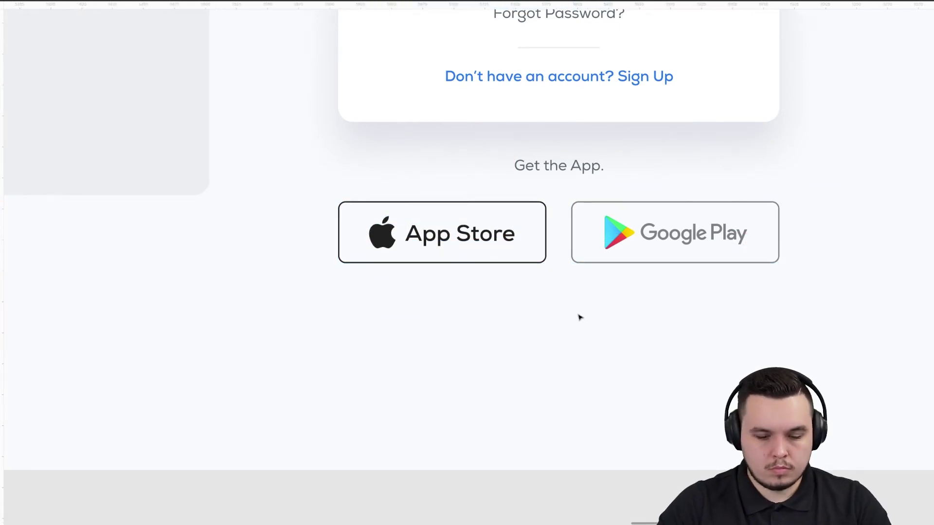
{"action": "scroll", "coordinate": [579, 317], "scroll_direction": "up", "scroll_amount": 2}
{"action": "left_click", "coordinate": [778, 248]}
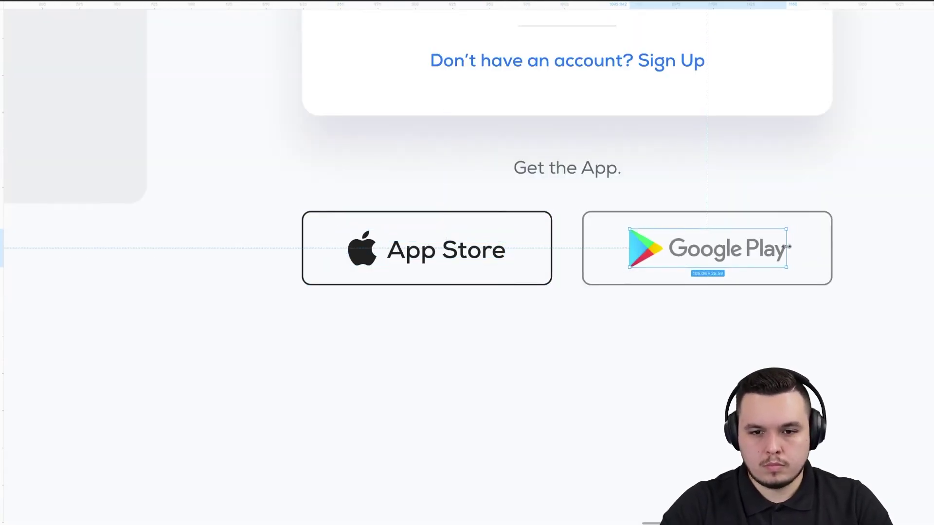
{"action": "key", "text": "Escape"}
{"action": "scroll", "coordinate": [313, 246], "scroll_direction": "down", "scroll_amount": 2}
{"action": "scroll", "coordinate": [558, 267], "scroll_direction": "up", "scroll_amount": 2}
{"action": "scroll", "coordinate": [602, 310], "scroll_direction": "down", "scroll_amount": 2}
Step: Select the 'Get the App.' text, the whole login card group, then the grey placeholders
{"action": "left_click", "coordinate": [602, 313]}
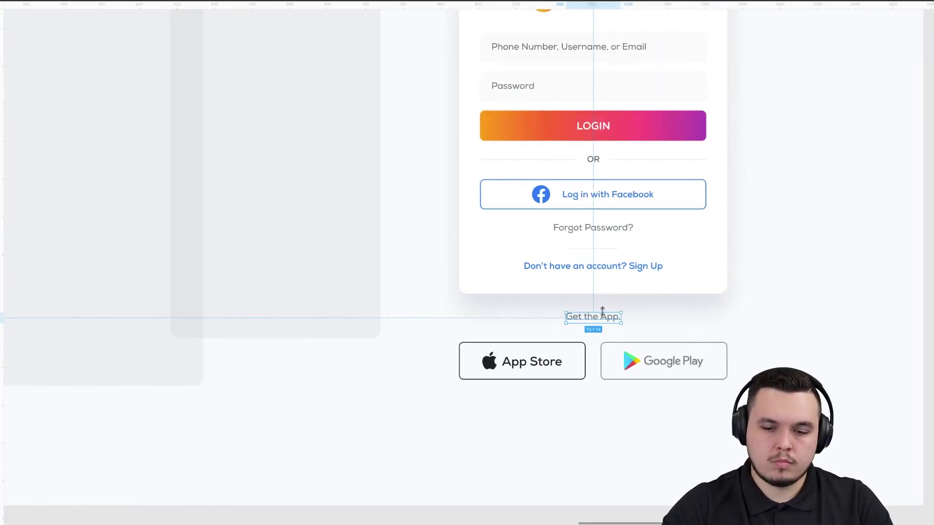
{"action": "key", "text": "Escape"}
{"action": "scroll", "coordinate": [598, 302], "scroll_direction": "down", "scroll_amount": 3}
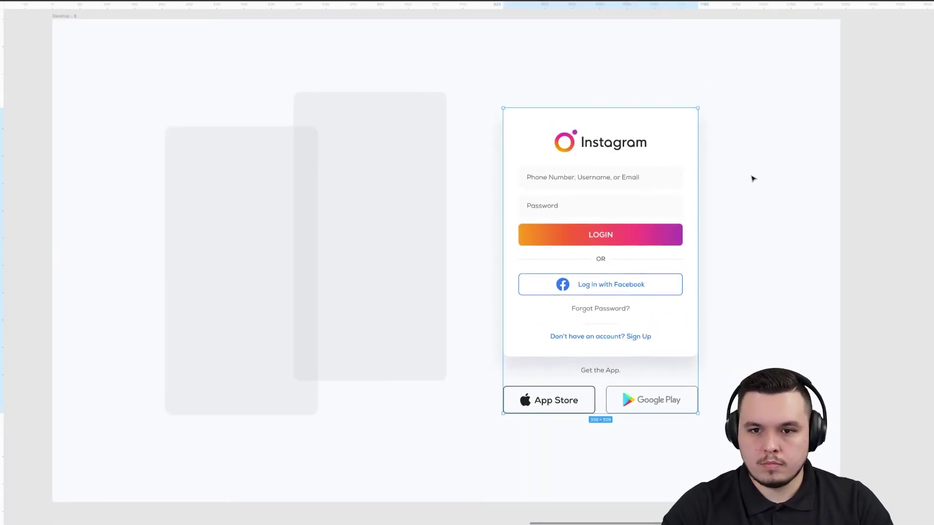
{"action": "left_click", "coordinate": [235, 294]}
Step: Select the whole login card group, then clear the selection
{"action": "scroll", "coordinate": [723, 102], "scroll_direction": "down", "scroll_amount": 3}
{"action": "scroll", "coordinate": [661, 114], "scroll_direction": "right", "scroll_amount": 3}
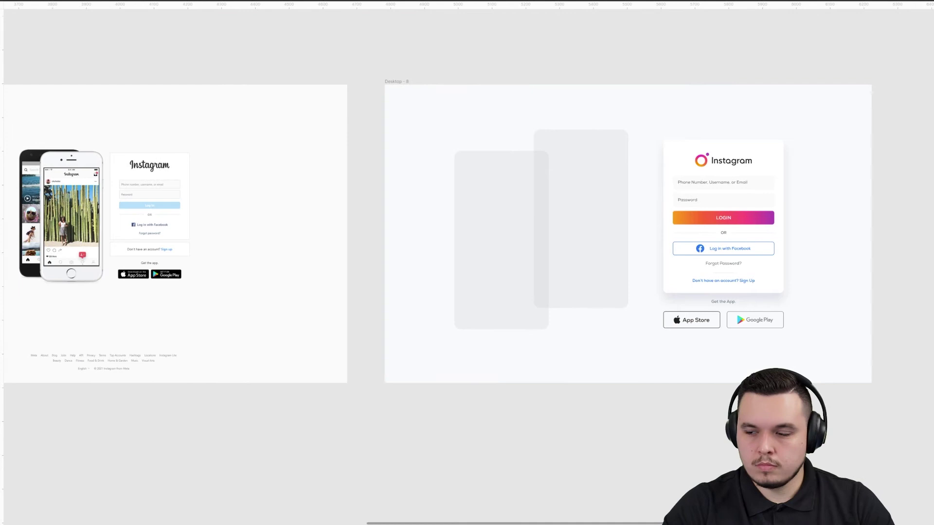
{"action": "left_click_drag", "start_coordinate": [661, 102], "coordinate": [791, 336]}
{"action": "left_click", "coordinate": [827, 294]}
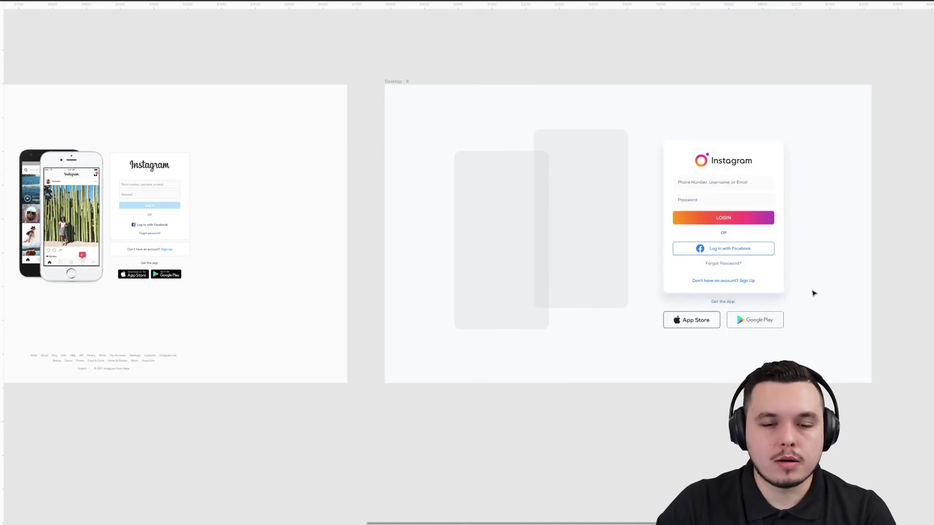
{"action": "scroll", "coordinate": [320, 177], "scroll_direction": "up", "scroll_amount": 5}
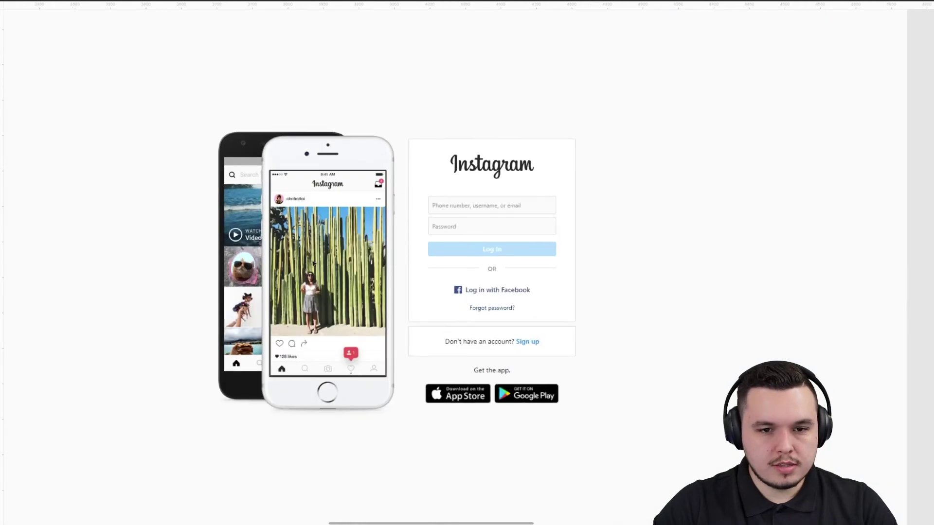
{"action": "scroll", "coordinate": [320, 176], "scroll_direction": "down", "scroll_amount": 3}
{"action": "scroll", "coordinate": [242, 236], "scroll_direction": "down", "scroll_amount": 2}
{"action": "scroll", "coordinate": [492, 229], "scroll_direction": "up", "scroll_amount": 2}
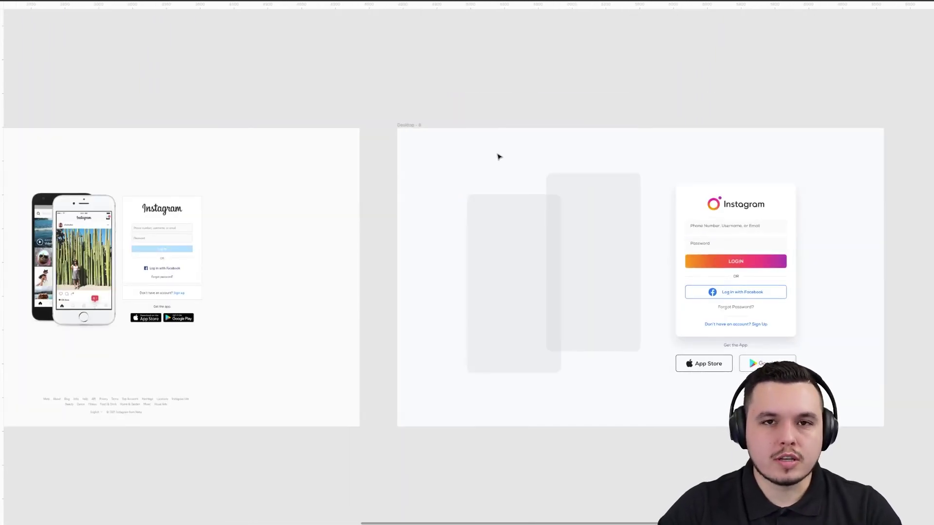
Step: Replace the grey placeholders with the pasted phone mockup, resized to about 561×530
{"action": "left_click_drag", "start_coordinate": [476, 146], "coordinate": [623, 393]}
{"action": "scroll", "coordinate": [552, 394], "scroll_direction": "right", "scroll_amount": 2}
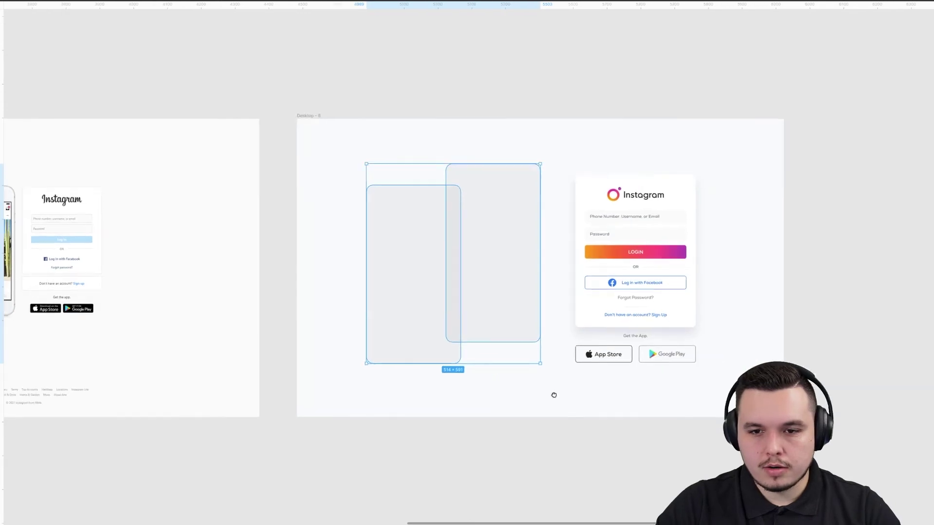
{"action": "scroll", "coordinate": [552, 393], "scroll_direction": "down", "scroll_amount": 3}
{"action": "key", "text": "ctrl+v"}
{"action": "left_click_drag", "start_coordinate": [455, 55], "coordinate": [461, 104]}
{"action": "scroll", "coordinate": [417, 125], "scroll_direction": "up", "scroll_amount": 5}
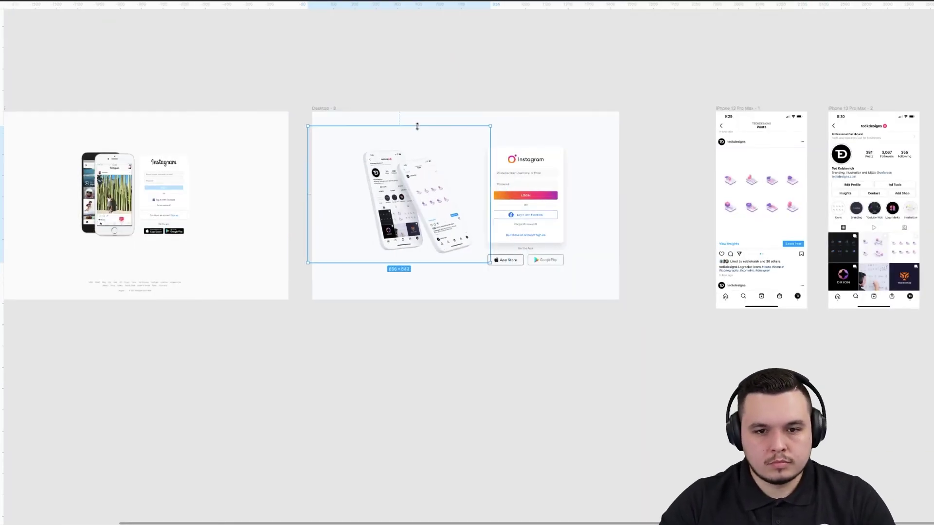
{"action": "left_click_drag", "start_coordinate": [400, 107], "coordinate": [400, 146]}
{"action": "scroll", "coordinate": [435, 375], "scroll_direction": "up", "scroll_amount": 2}
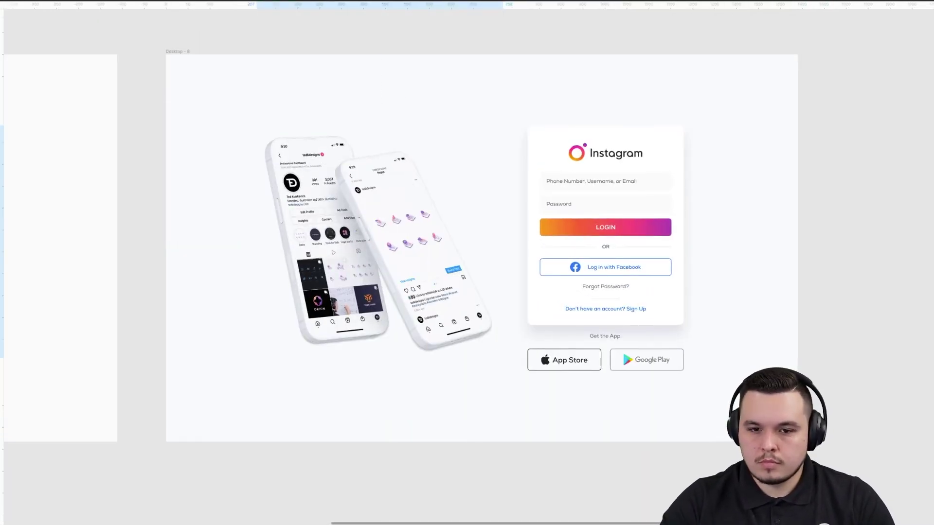
Step: Review the drop shadow settings on the mockup and the login card
{"action": "left_click", "coordinate": [865, 287]}
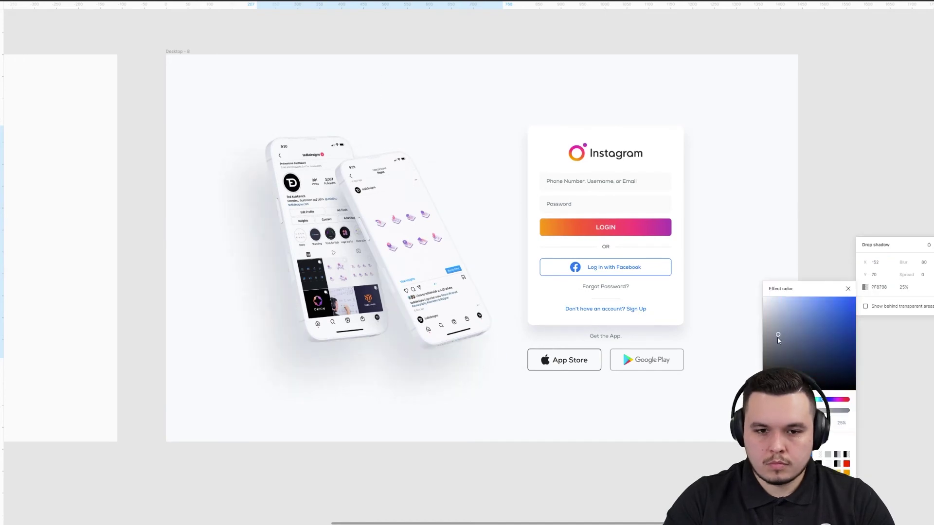
{"action": "left_click", "coordinate": [827, 201]}
{"action": "scroll", "coordinate": [827, 201], "scroll_direction": "right", "scroll_amount": 2}
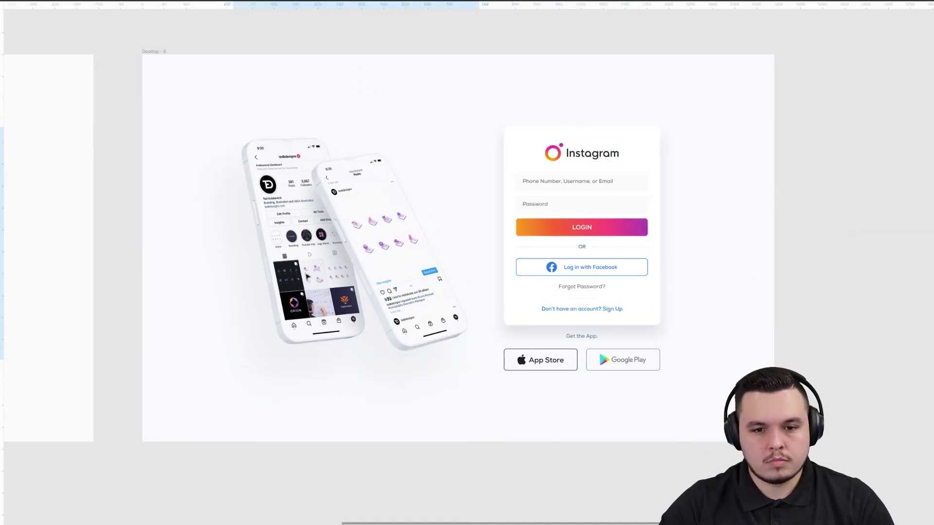
{"action": "left_click", "coordinate": [632, 229]}
{"action": "left_click", "coordinate": [903, 287]}
{"action": "key", "text": "Escape"}
Step: Zoom out to compare with the original page, then fit the view on the redesign
{"action": "scroll", "coordinate": [592, 402], "scroll_direction": "up", "scroll_amount": 3}
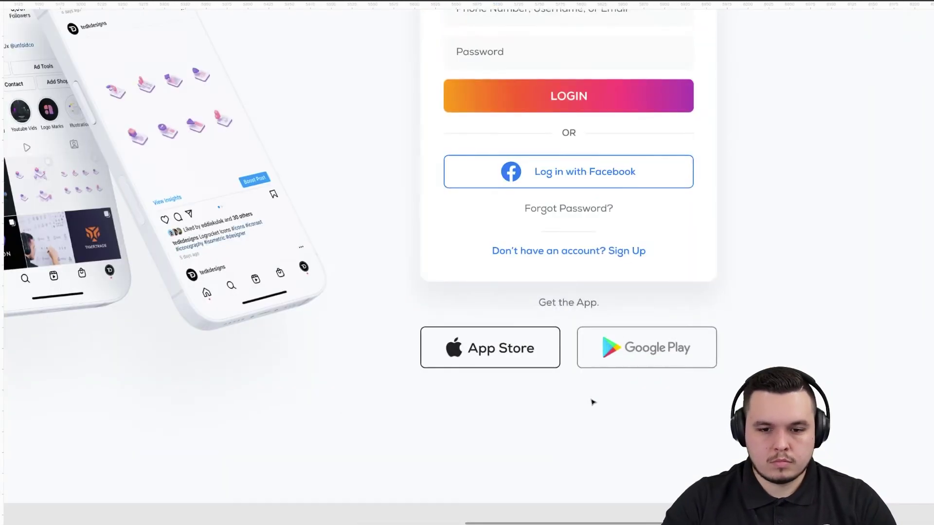
{"action": "scroll", "coordinate": [402, 450], "scroll_direction": "down", "scroll_amount": 3}
{"action": "scroll", "coordinate": [434, 444], "scroll_direction": "up", "scroll_amount": 1}
{"action": "key", "text": "shift+n"}
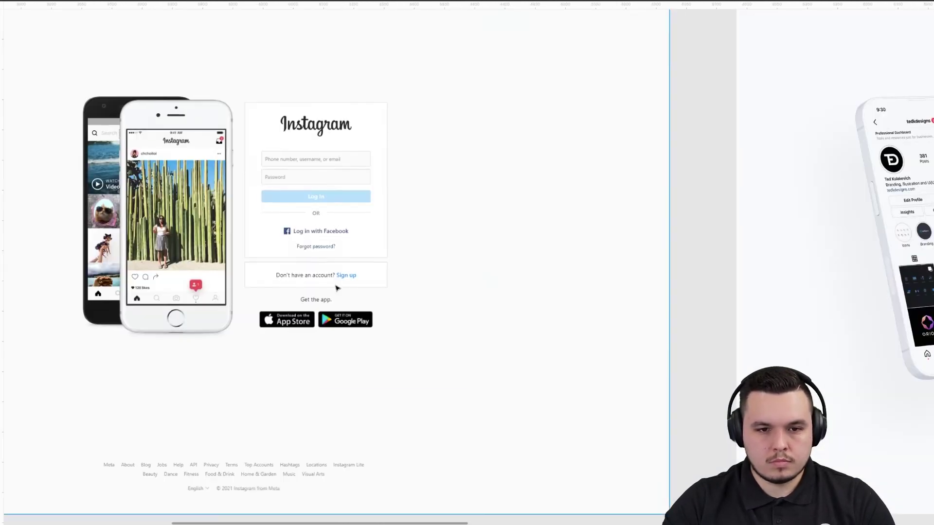
{"action": "key", "text": "n"}
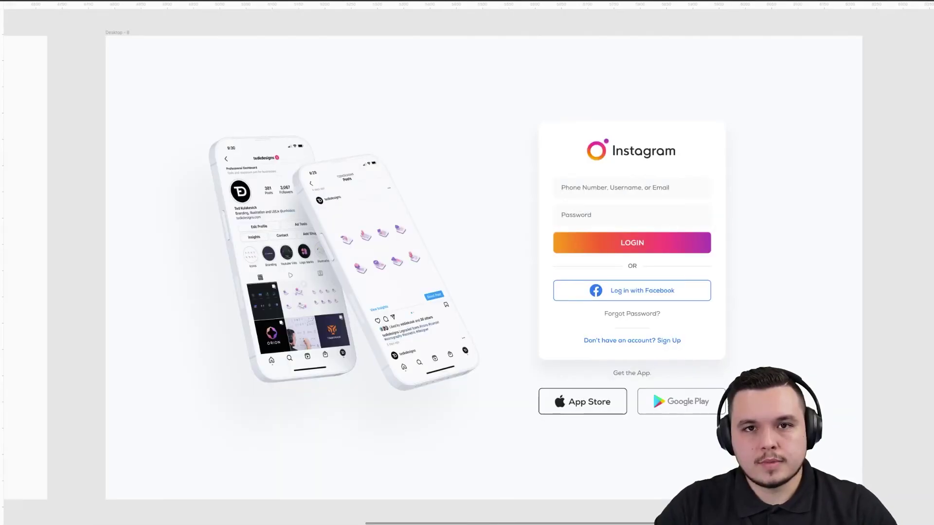
{"action": "left_click_drag", "start_coordinate": [822, 257], "coordinate": [782, 256]}
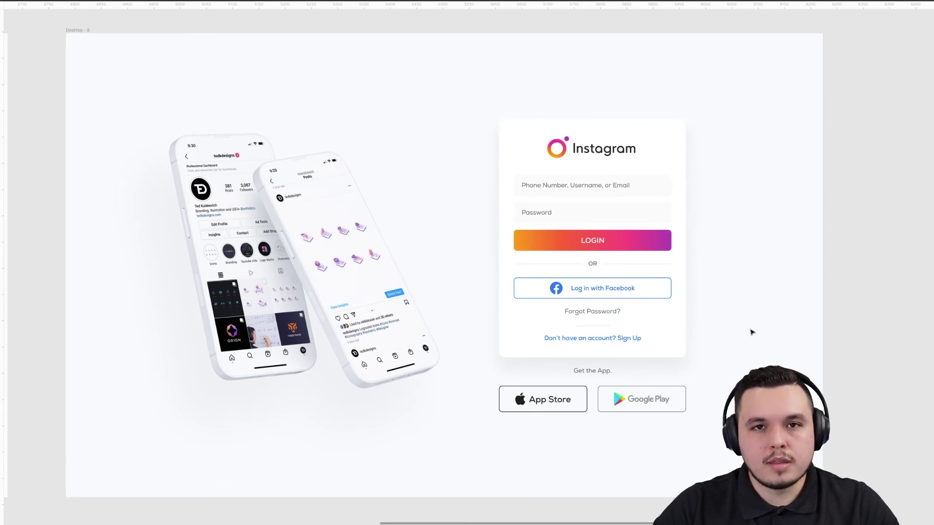
{"action": "scroll", "coordinate": [778, 251], "scroll_direction": "down", "scroll_amount": 1}
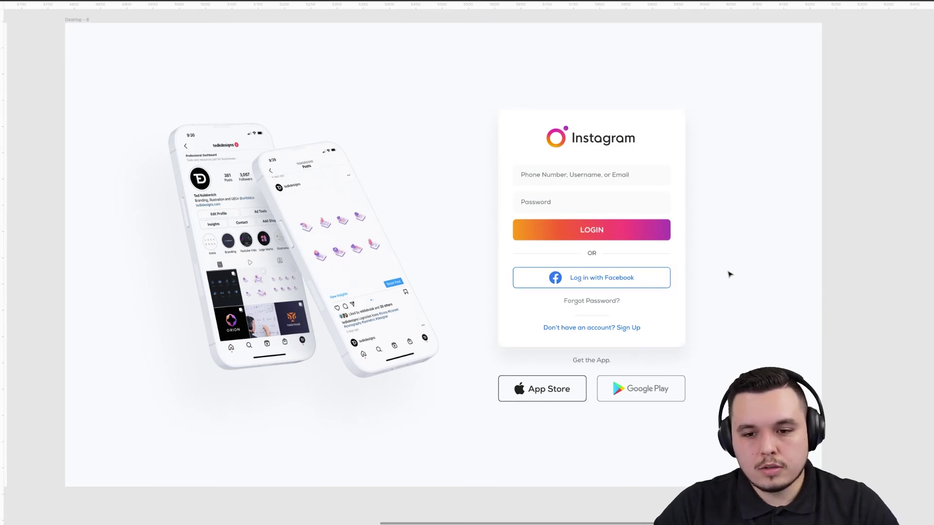
{"action": "scroll", "coordinate": [588, 363], "scroll_direction": "up", "scroll_amount": 2}
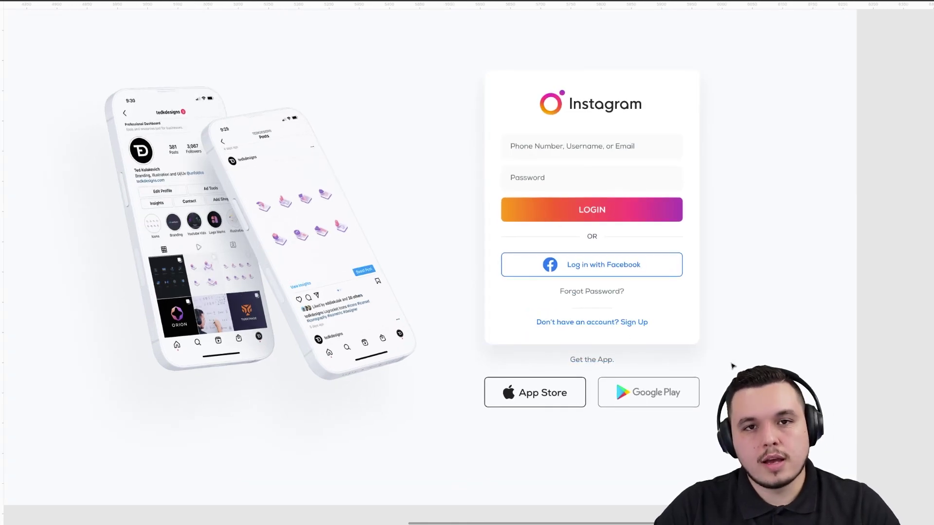
{"action": "scroll", "coordinate": [722, 325], "scroll_direction": "down", "scroll_amount": 3}
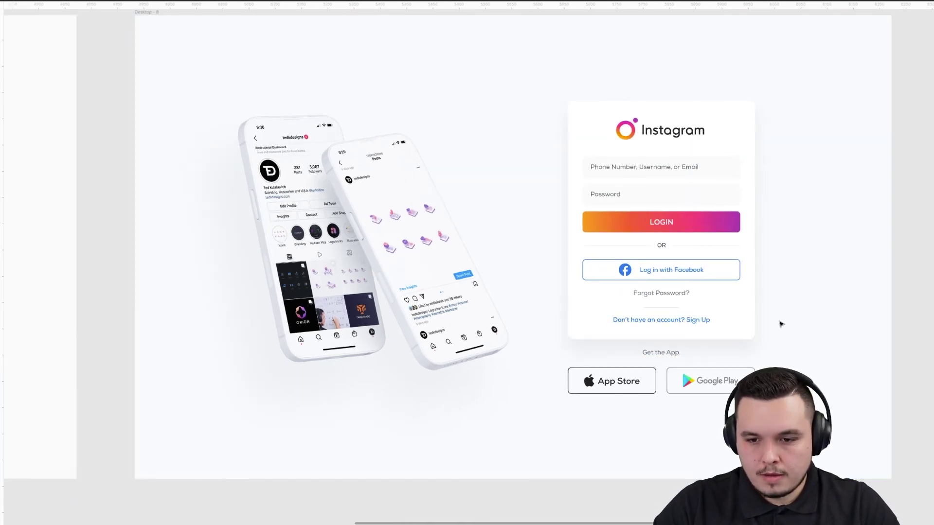
{"action": "scroll", "coordinate": [781, 323], "scroll_direction": "left", "scroll_amount": 5}
{"action": "scroll", "coordinate": [741, 340], "scroll_direction": "up", "scroll_amount": 2}
{"action": "scroll", "coordinate": [428, 332], "scroll_direction": "up", "scroll_amount": 2}
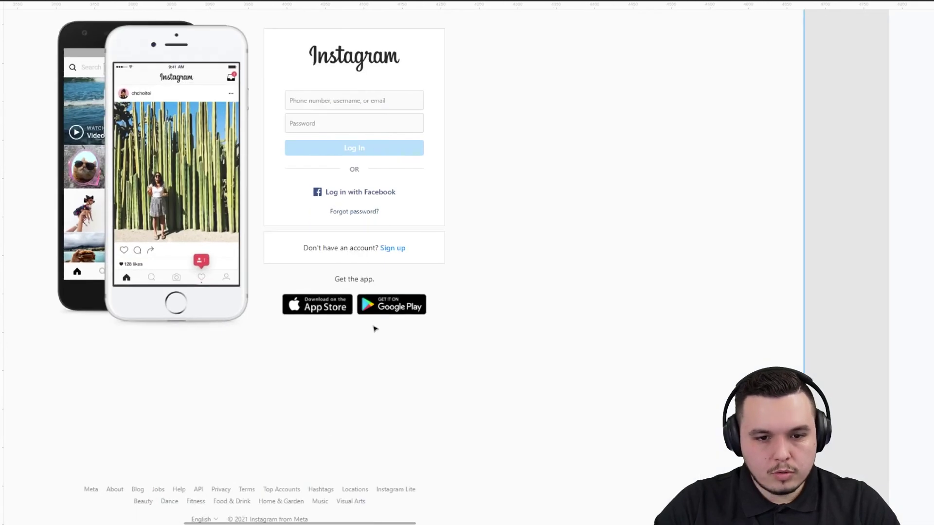
{"action": "scroll", "coordinate": [375, 328], "scroll_direction": "down", "scroll_amount": 2}
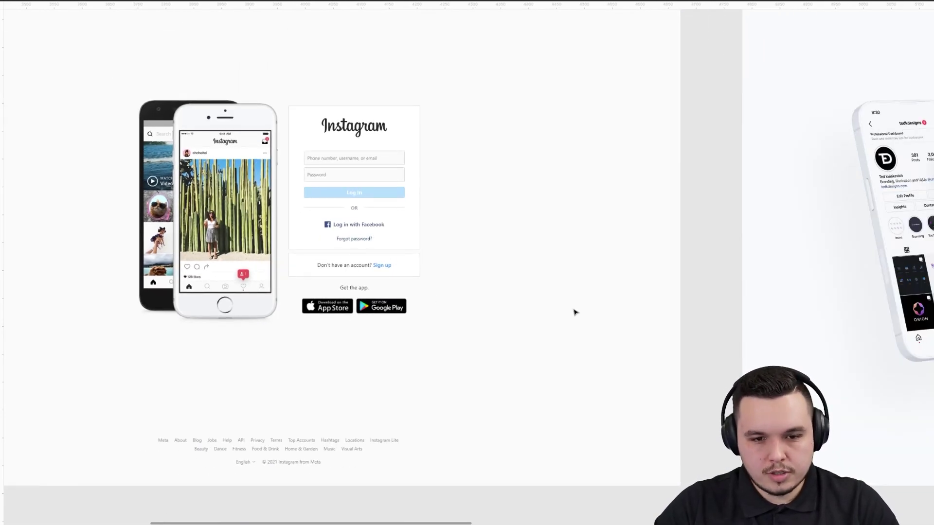
{"action": "scroll", "coordinate": [574, 312], "scroll_direction": "down", "scroll_amount": 2}
{"action": "scroll", "coordinate": [685, 330], "scroll_direction": "right", "scroll_amount": 4}
{"action": "scroll", "coordinate": [705, 350], "scroll_direction": "up", "scroll_amount": 2}
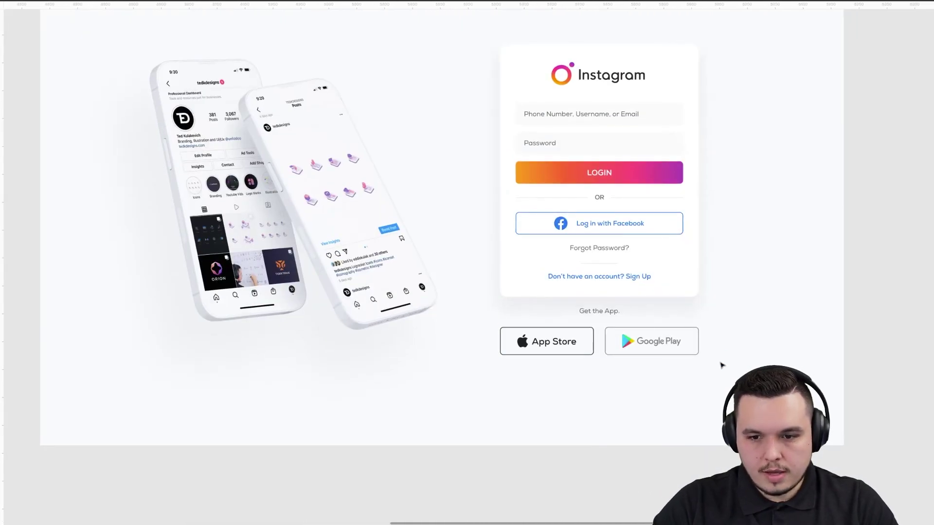
{"action": "scroll", "coordinate": [721, 330], "scroll_direction": "right", "scroll_amount": 1}
{"action": "scroll", "coordinate": [720, 331], "scroll_direction": "up", "scroll_amount": 1}
{"action": "scroll", "coordinate": [721, 302], "scroll_direction": "down", "scroll_amount": 1}
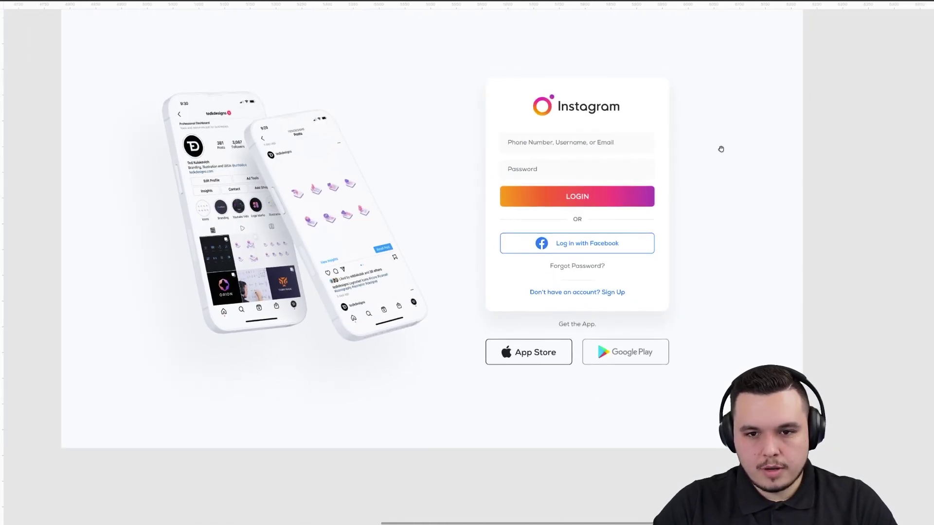
{"action": "scroll", "coordinate": [720, 148], "scroll_direction": "up", "scroll_amount": 1}
{"action": "scroll", "coordinate": [508, 234], "scroll_direction": "left", "scroll_amount": 4}
{"action": "scroll", "coordinate": [508, 233], "scroll_direction": "up", "scroll_amount": 2}
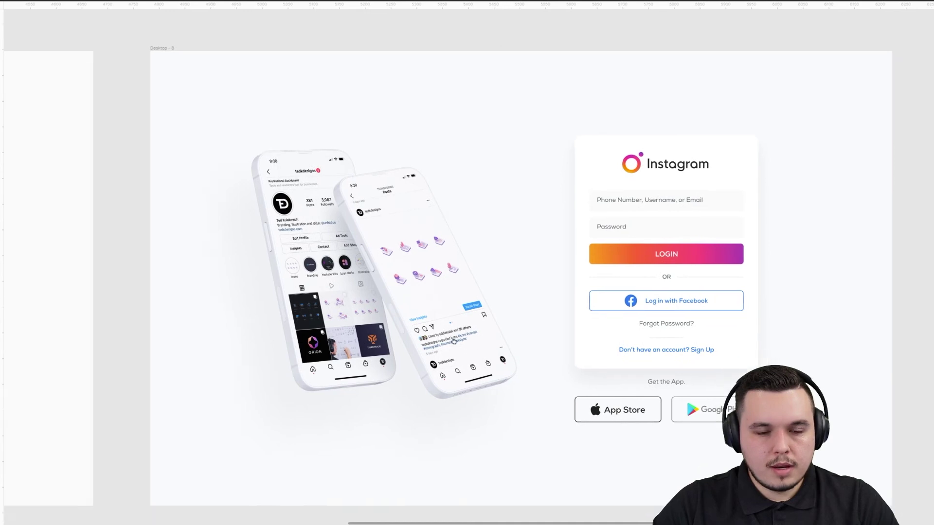
{"action": "scroll", "coordinate": [438, 340], "scroll_direction": "right", "scroll_amount": 3}
{"action": "scroll", "coordinate": [438, 340], "scroll_direction": "down", "scroll_amount": 1}
{"action": "left_click", "coordinate": [177, 290]}
{"action": "left_click", "coordinate": [121, 305]}
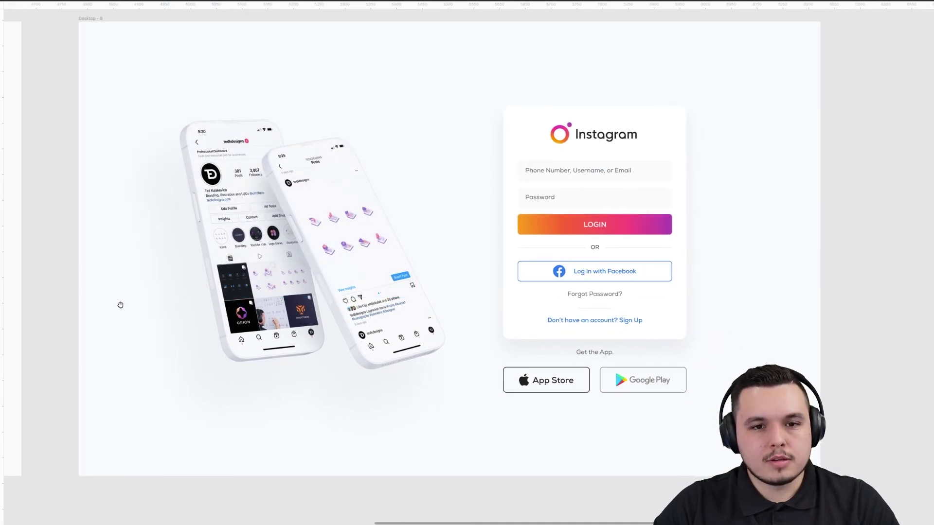
{"action": "scroll", "coordinate": [121, 305], "scroll_direction": "down", "scroll_amount": 1}
{"action": "scroll", "coordinate": [104, 267], "scroll_direction": "up", "scroll_amount": 2}
{"action": "scroll", "coordinate": [104, 267], "scroll_direction": "right", "scroll_amount": 2}
{"action": "scroll", "coordinate": [292, 107], "scroll_direction": "down", "scroll_amount": 1}
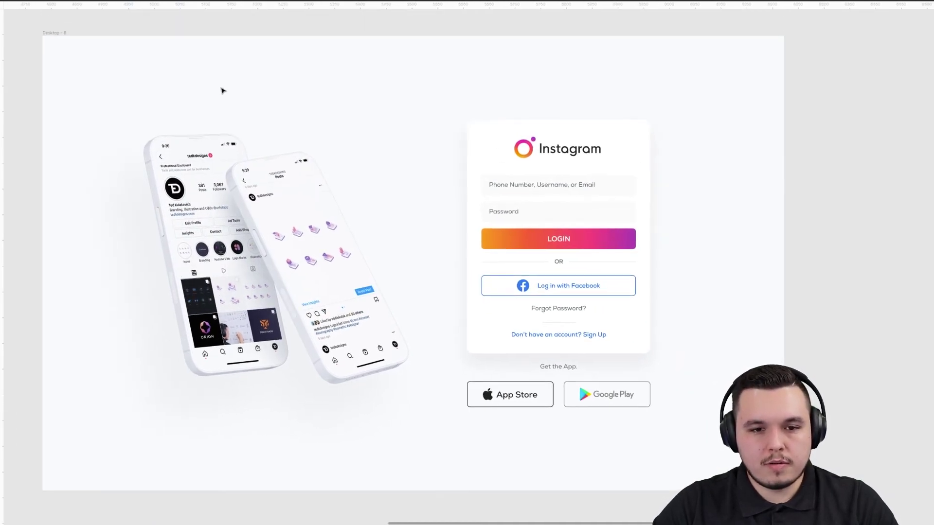
{"action": "scroll", "coordinate": [725, 378], "scroll_direction": "down", "scroll_amount": 1}
{"action": "scroll", "coordinate": [725, 378], "scroll_direction": "right", "scroll_amount": 1}
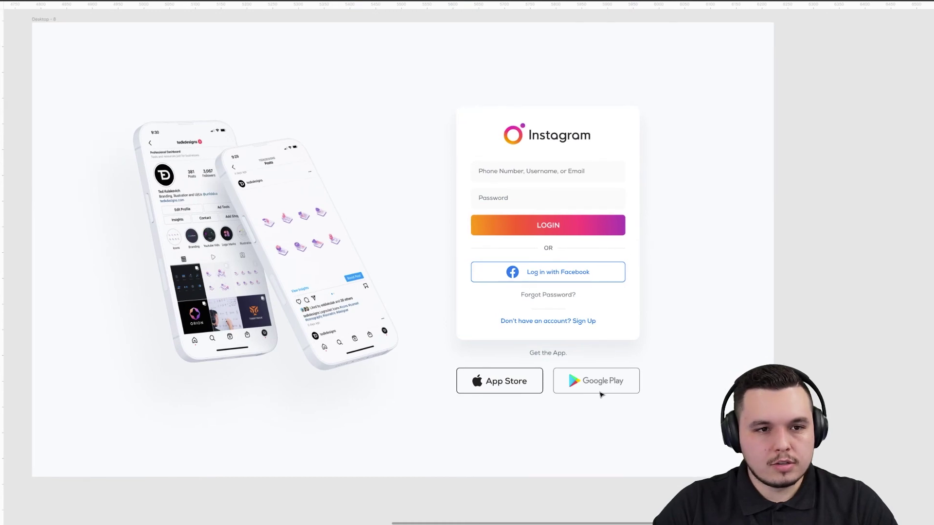
{"action": "scroll", "coordinate": [601, 395], "scroll_direction": "left", "scroll_amount": 10}
{"action": "scroll", "coordinate": [703, 366], "scroll_direction": "up", "scroll_amount": 1}
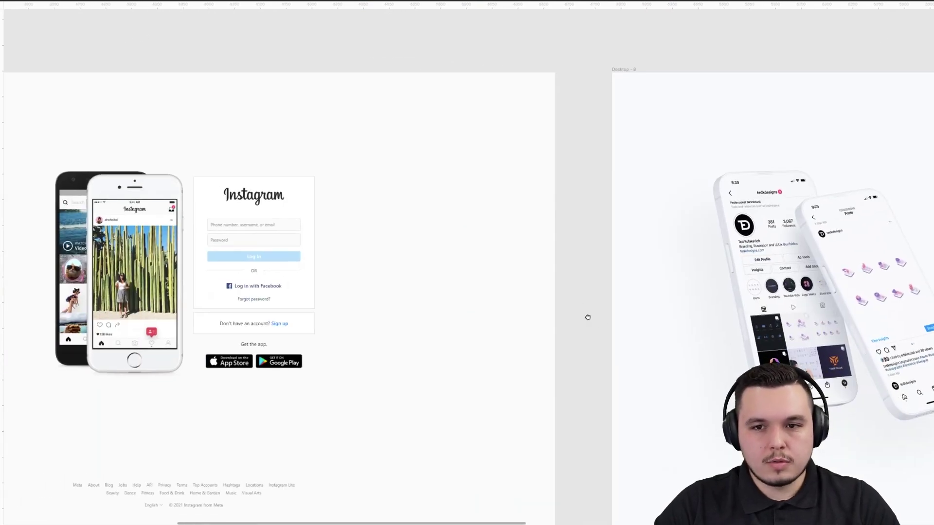
{"action": "scroll", "coordinate": [685, 102], "scroll_direction": "right", "scroll_amount": 4}
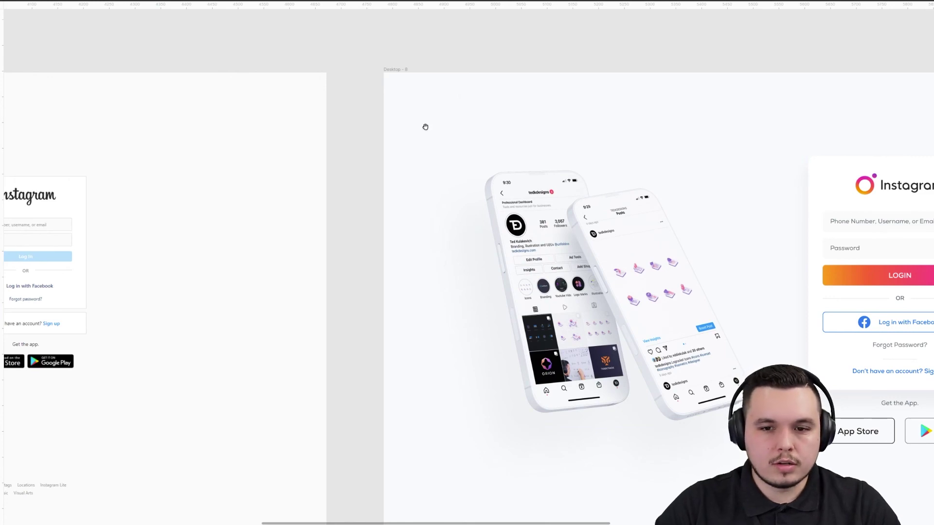
{"action": "left_click_drag", "start_coordinate": [424, 126], "coordinate": [618, 110]}
{"action": "left_click_drag", "start_coordinate": [727, 113], "coordinate": [292, 90]}
{"action": "scroll", "coordinate": [359, 132], "scroll_direction": "left", "scroll_amount": 7}
{"action": "scroll", "coordinate": [400, 131], "scroll_direction": "left", "scroll_amount": 6}
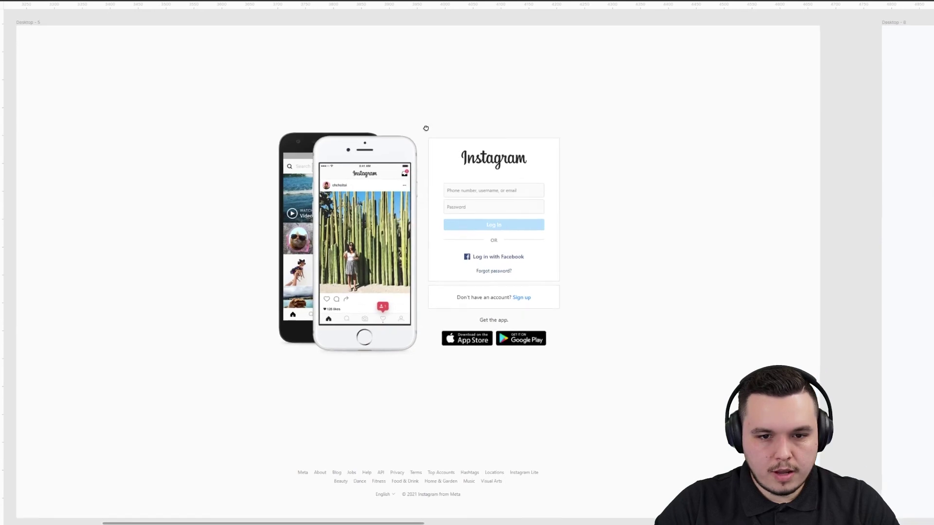
{"action": "scroll", "coordinate": [536, 150], "scroll_direction": "right", "scroll_amount": 6}
{"action": "scroll", "coordinate": [438, 110], "scroll_direction": "right", "scroll_amount": 10}
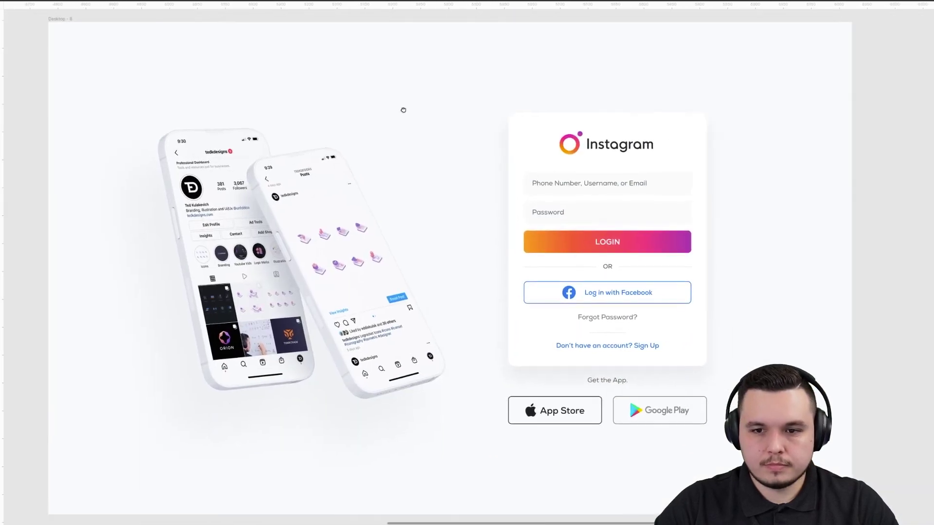